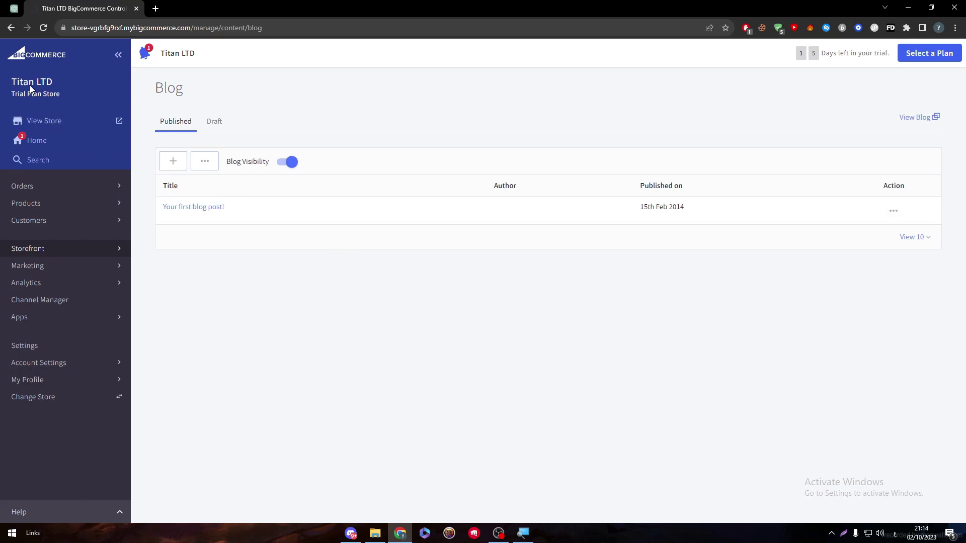
# Open the live storefront and look over its homepage, including the footer and the banner carousel slides
pyautogui.click(33, 123)
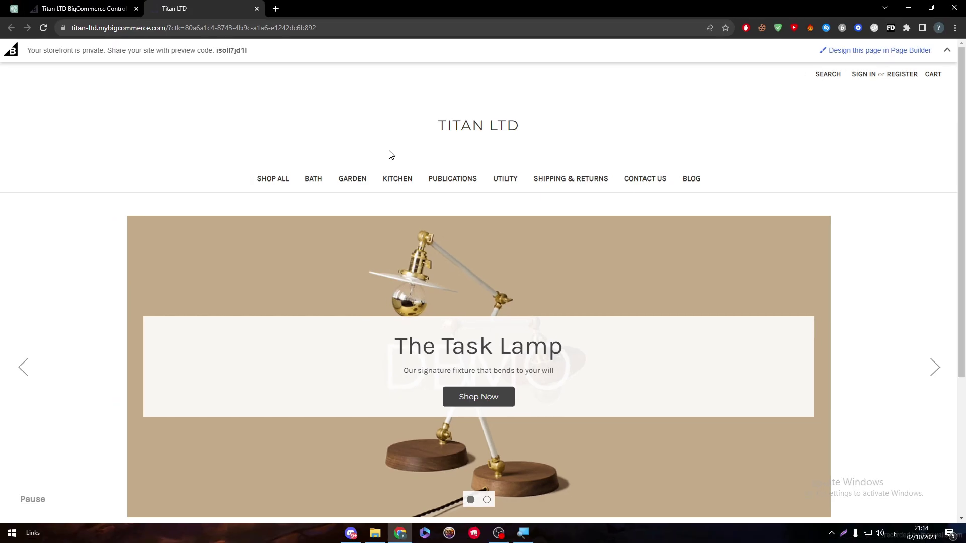
pyautogui.scroll(-3, 962, 241)
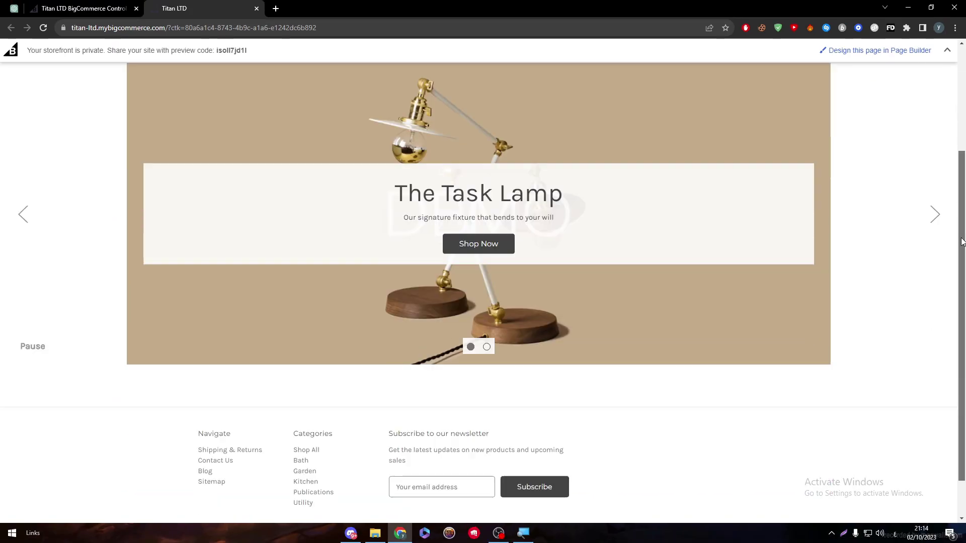
pyautogui.scroll(3, 944, 131)
pyautogui.scroll(-3, 957, 244)
pyautogui.scroll(2, 943, 240)
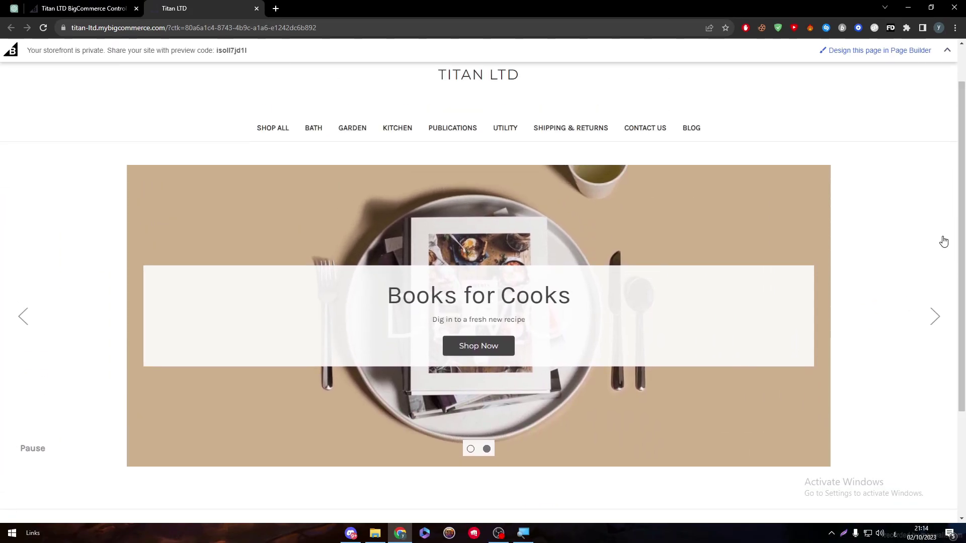
pyautogui.click(936, 315)
pyautogui.click(936, 315)
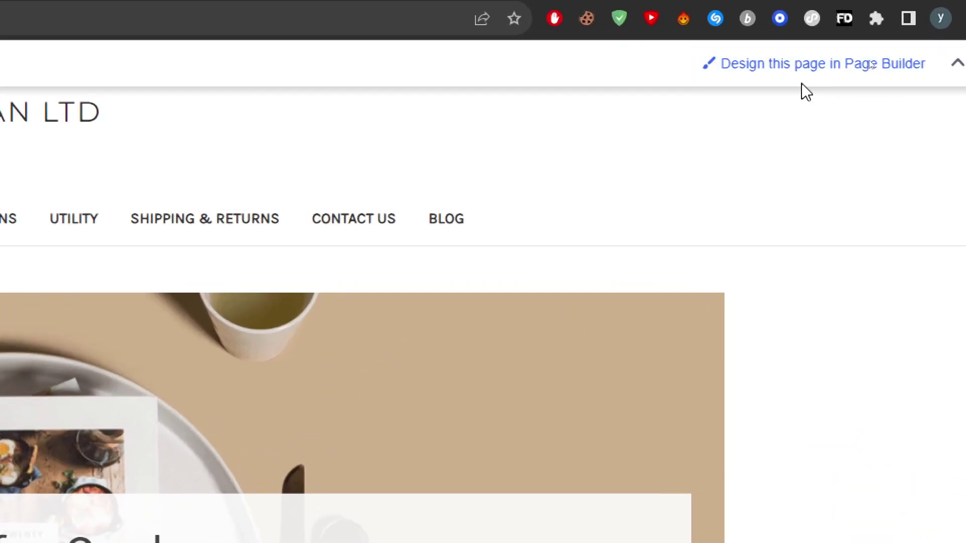
# Open the storefront homepage in Page Builder, logging in with the saved account e-mail and password
pyautogui.click(855, 65)
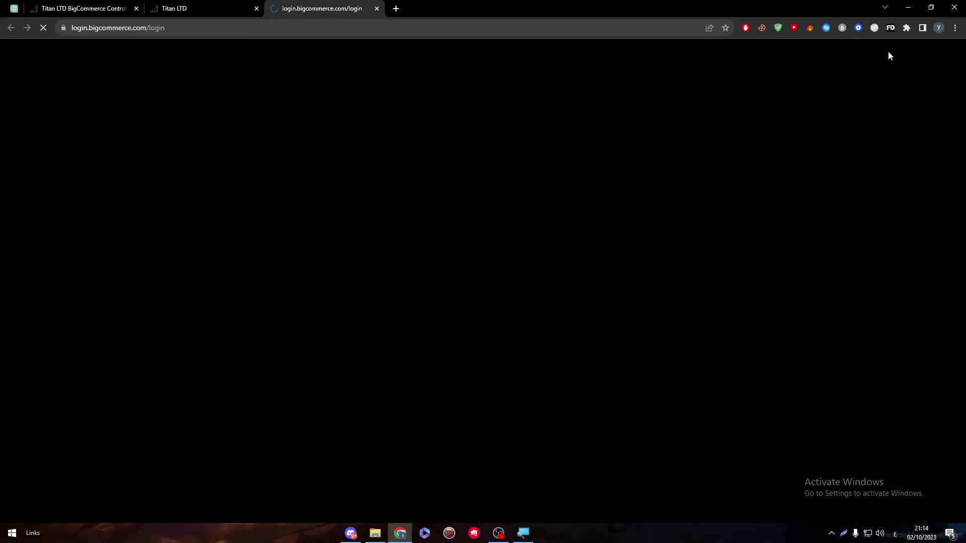
pyautogui.click(468, 267)
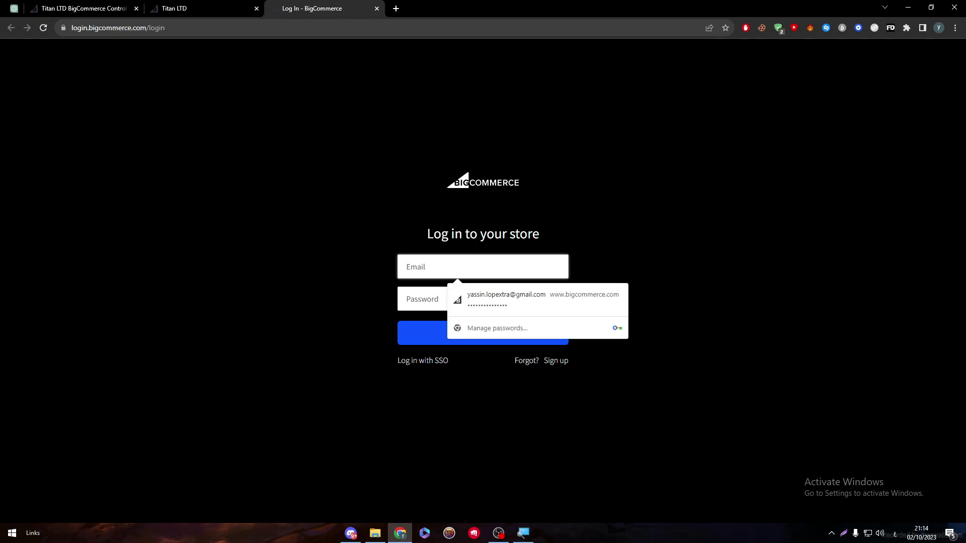
pyautogui.click(503, 293)
pyautogui.click(482, 326)
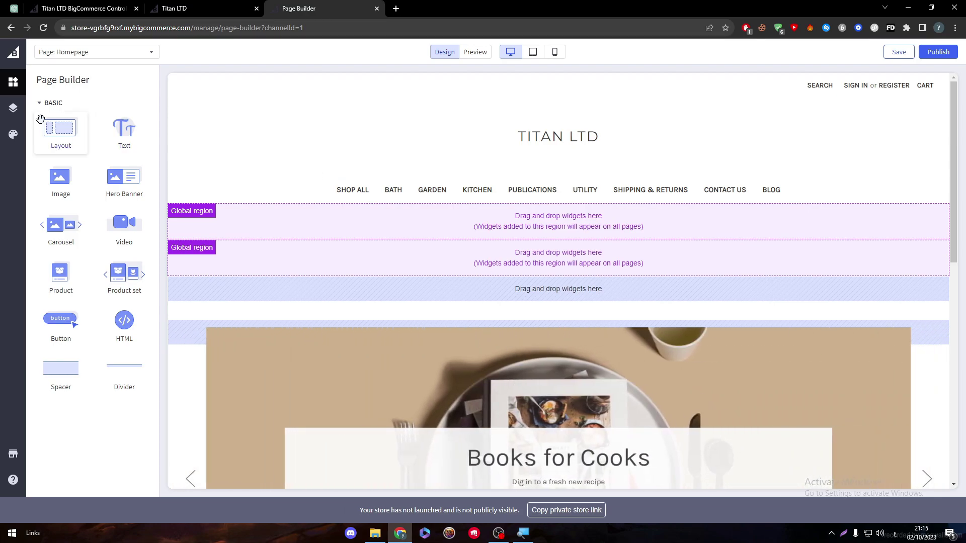
# Add a Layout widget to the homepage below the two global regions and set it to 4 columns
pyautogui.moveTo(44, 131); pyautogui.dragTo(460, 294)
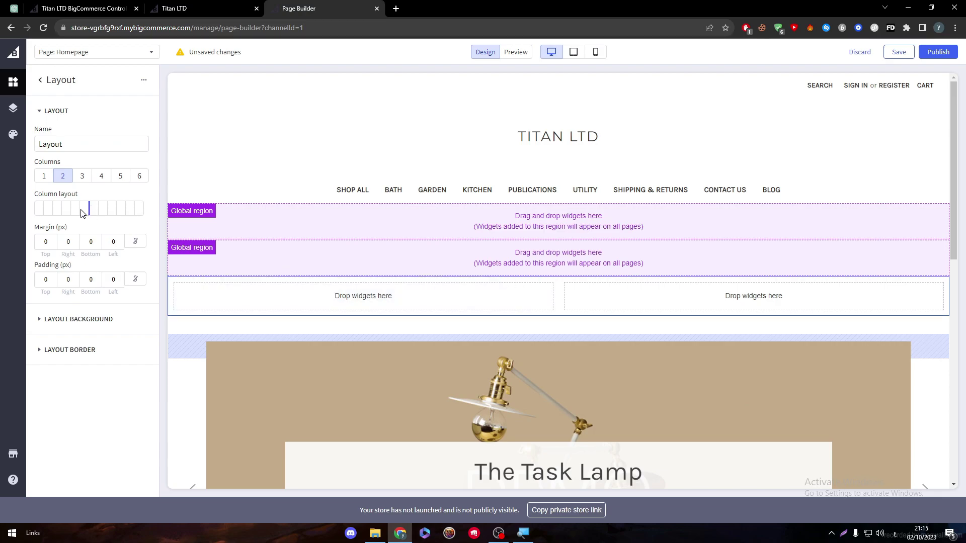
pyautogui.moveTo(83, 213); pyautogui.dragTo(78, 210)
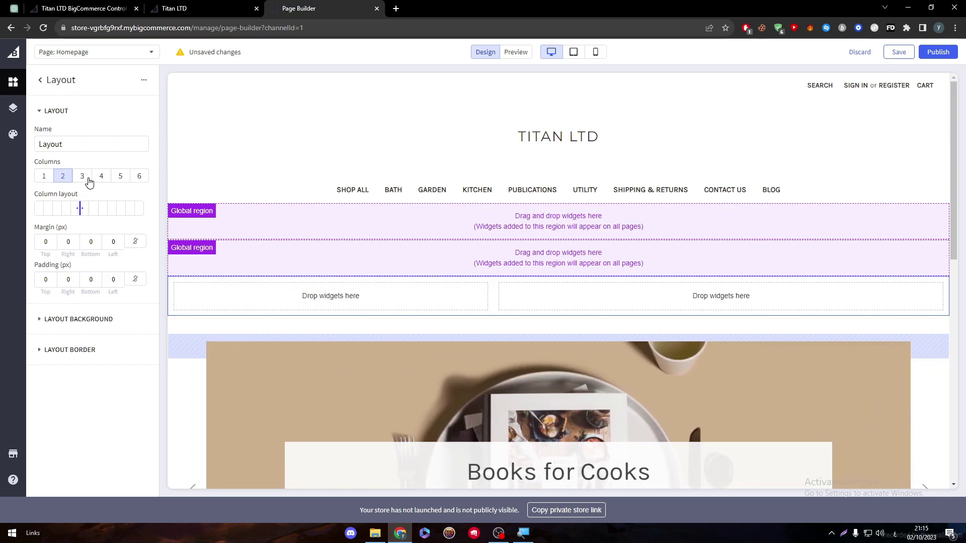
pyautogui.click(88, 180)
pyautogui.click(110, 180)
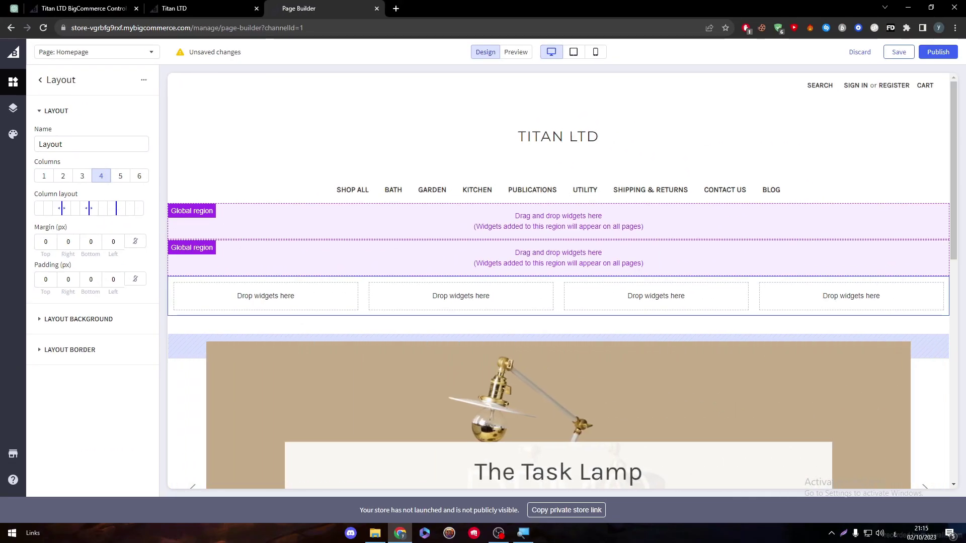
# Resize the layout's four columns to widths of 1, 5, 4 and 2 grid units, and return to the widget list
pyautogui.moveTo(116, 208); pyautogui.dragTo(125, 208)
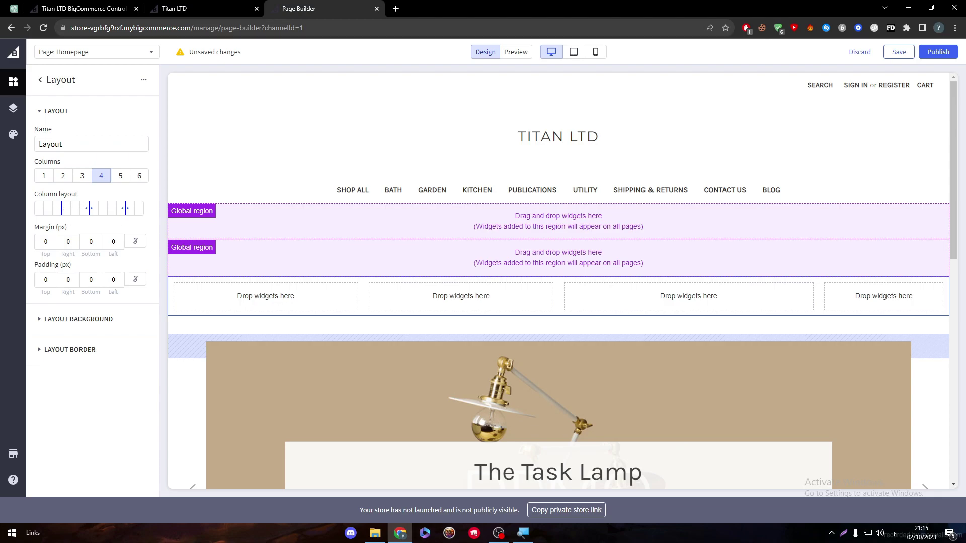
pyautogui.moveTo(62, 208); pyautogui.dragTo(44, 208)
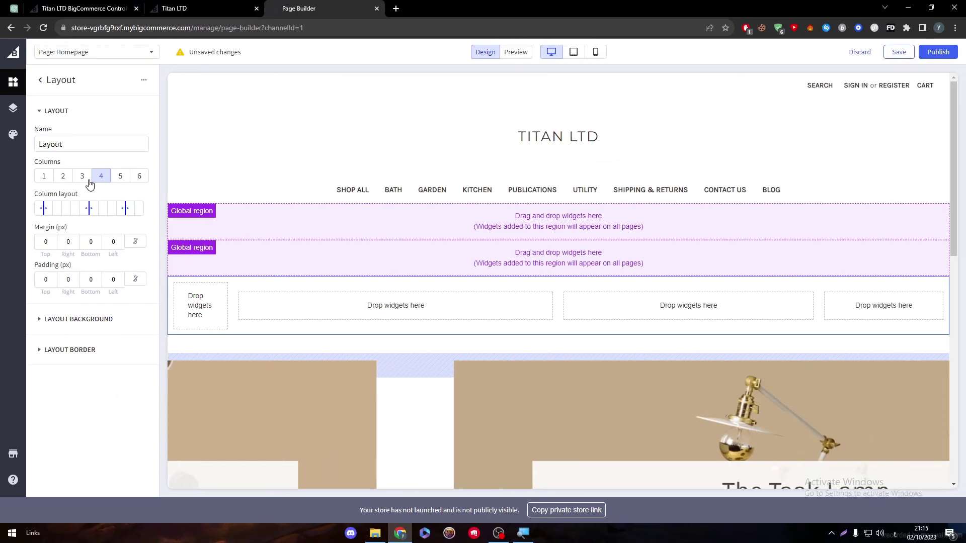
pyautogui.click(44, 82)
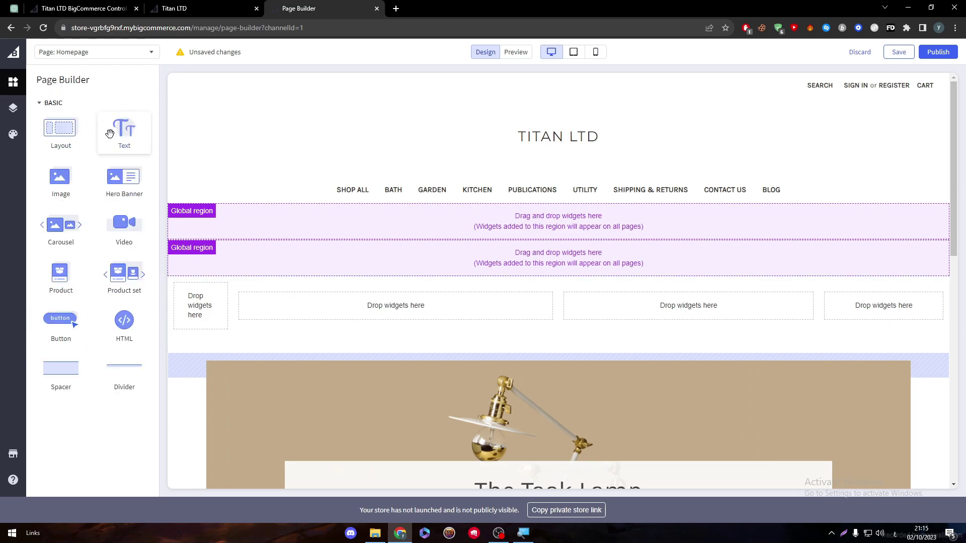
# Add a Text widget to the layout's second column and replace its placeholder text with "Hello Guys."
pyautogui.moveTo(124, 132); pyautogui.dragTo(461, 311)
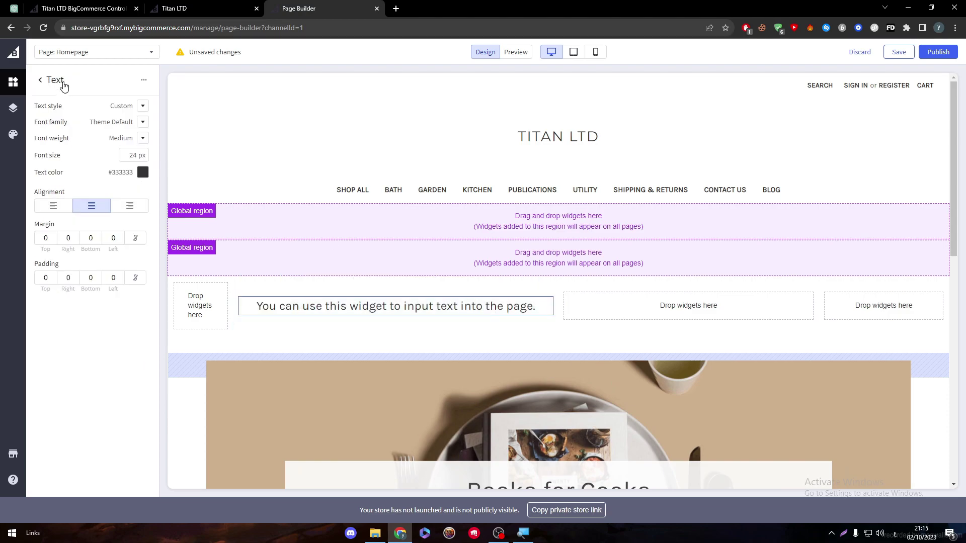
pyautogui.doubleClick(326, 309)
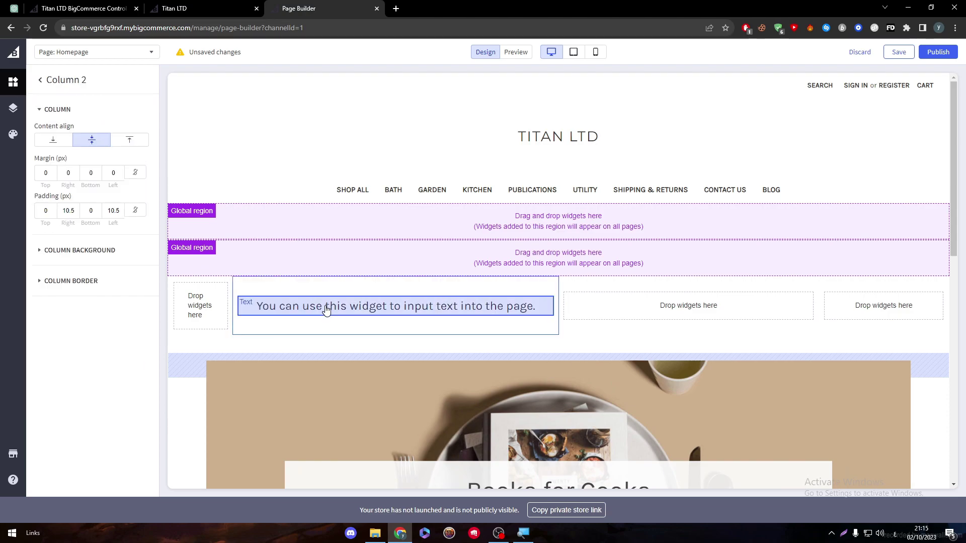
pyautogui.press('BackSpace')
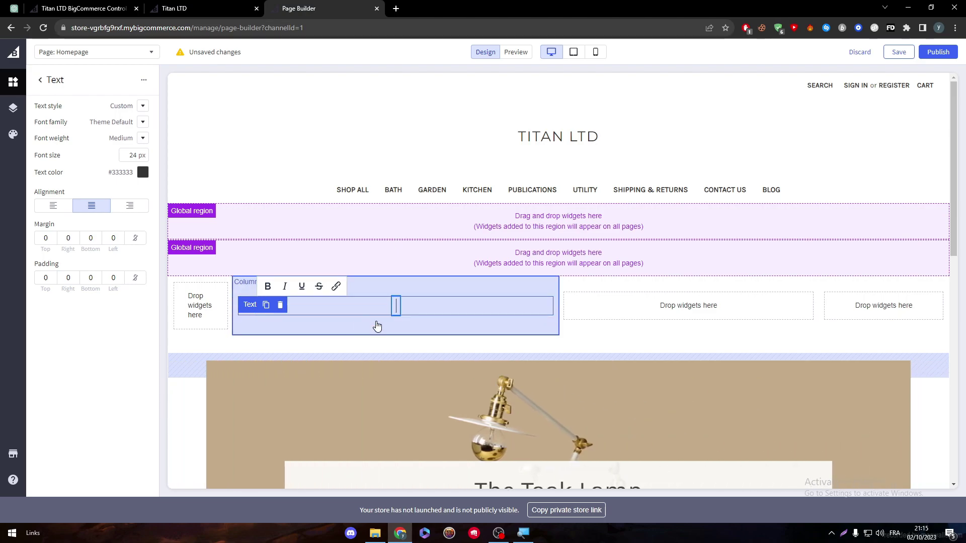
pyautogui.write('Hello Gyts')
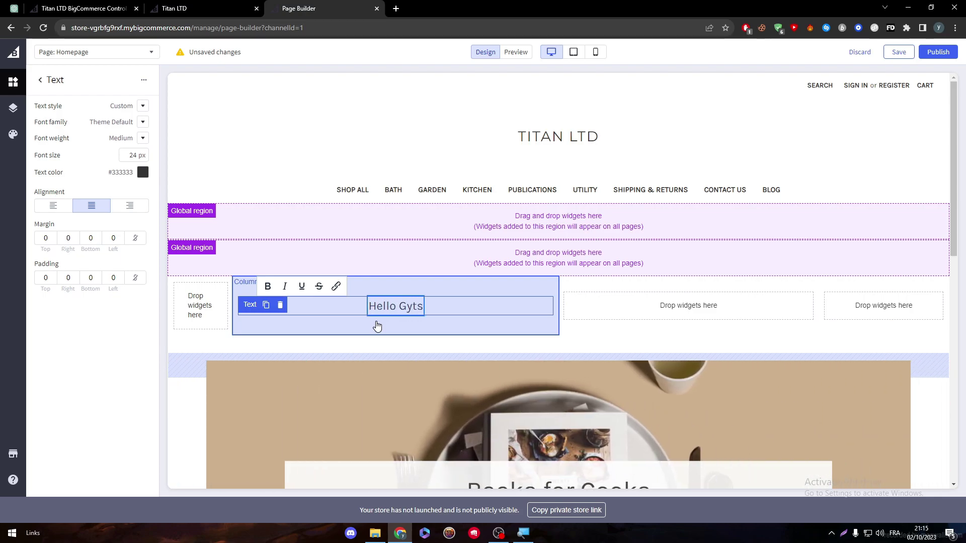
pyautogui.press('BackSpace')
pyautogui.press('BackSpace')
pyautogui.press('BackSpace')
pyautogui.write('uys.')
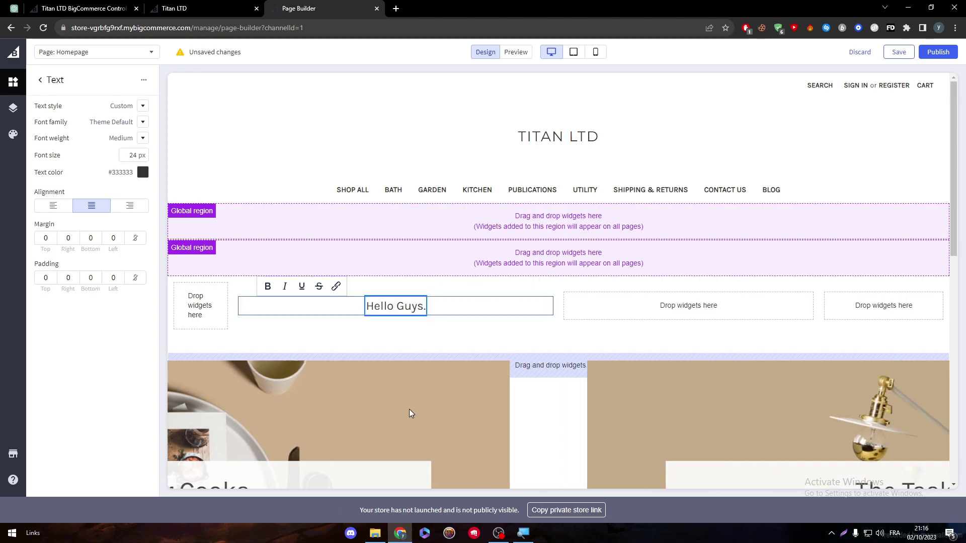
pyautogui.click(412, 354)
# Set the "Hello Guys." text to the Georgia font family, keeping the Custom text style and Medium weight
pyautogui.click(400, 317)
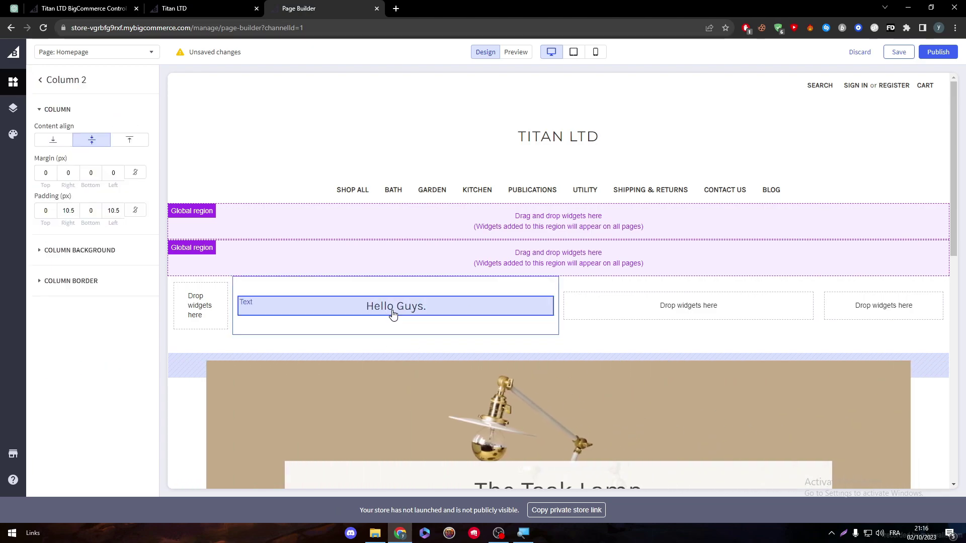
pyautogui.click(413, 313)
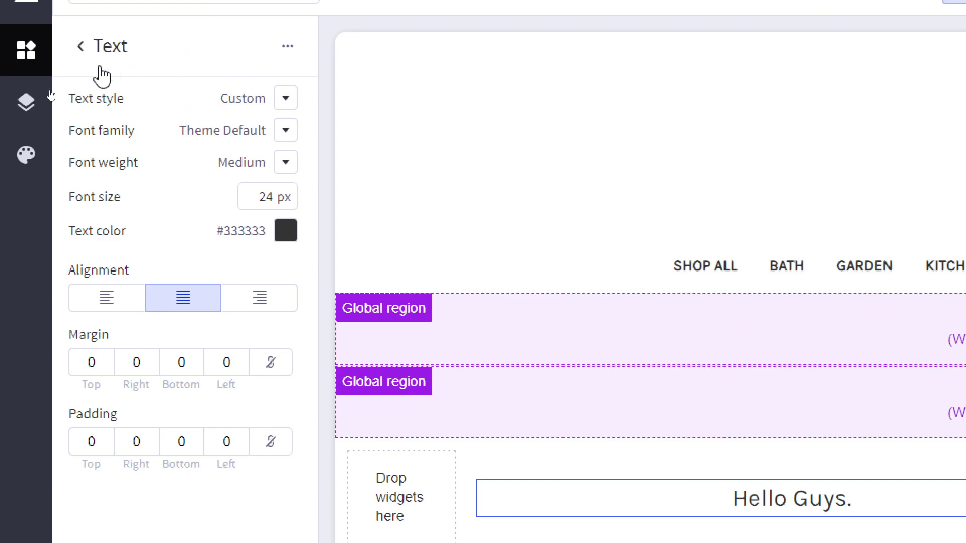
pyautogui.click(285, 98)
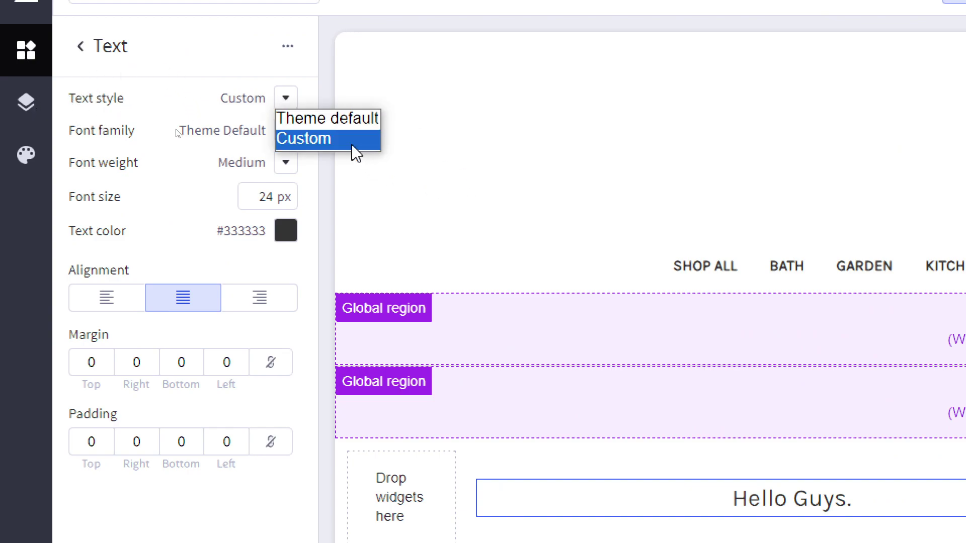
pyautogui.click(309, 138)
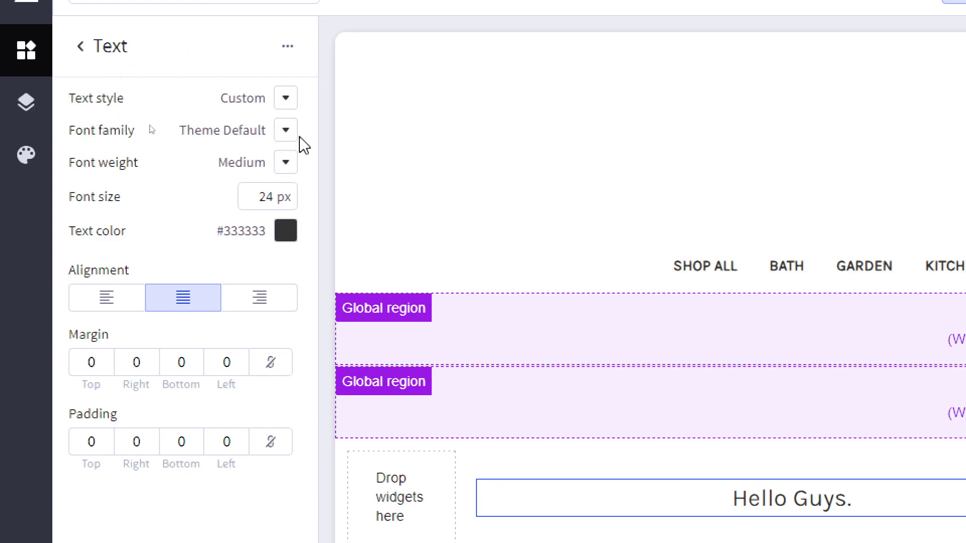
pyautogui.click(285, 129)
pyautogui.click(302, 291)
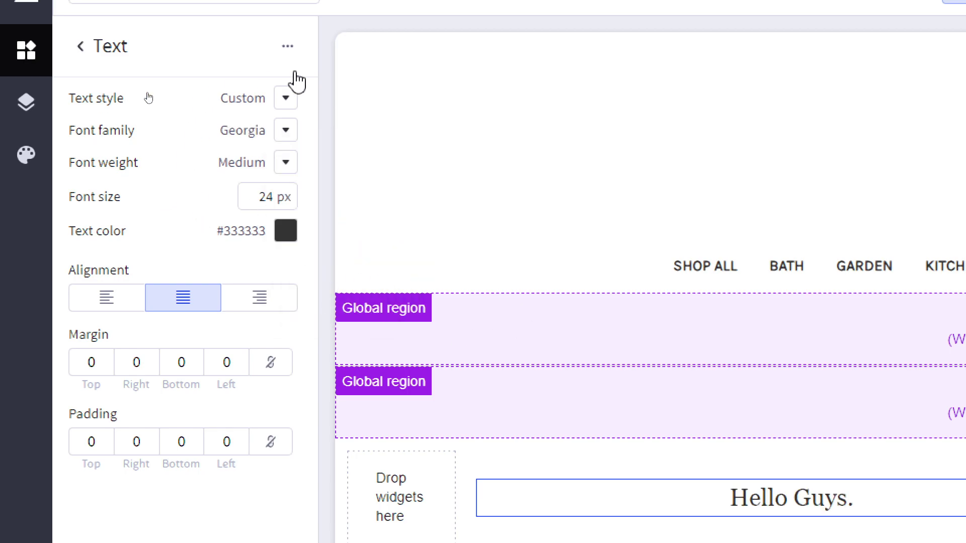
pyautogui.click(286, 166)
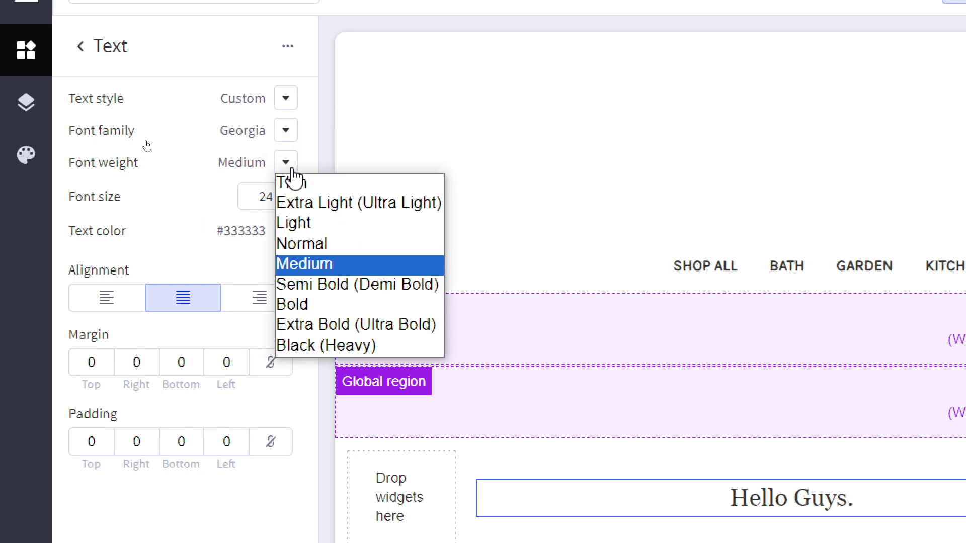
pyautogui.click(166, 187)
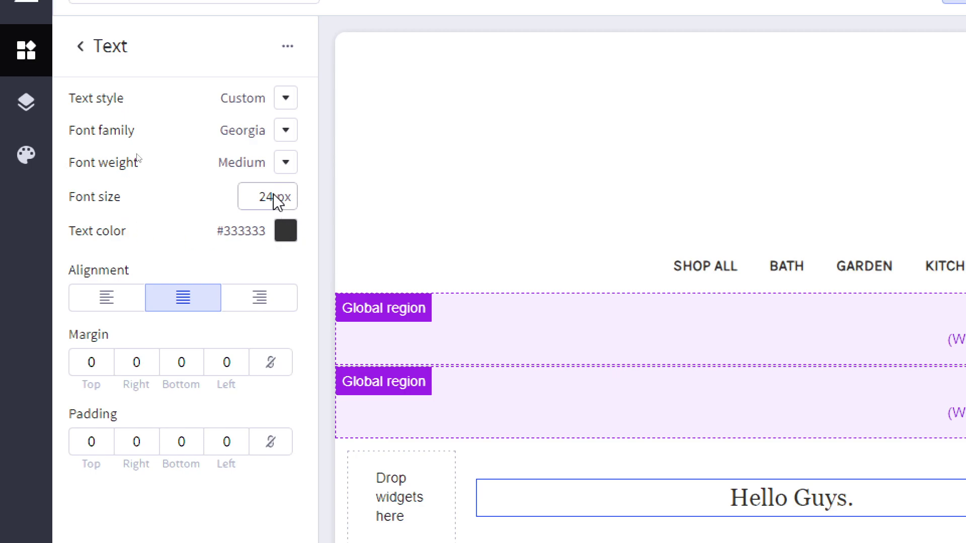
# Set the "Hello Guys." text color to the custom magenta #9F3574
pyautogui.click(282, 235)
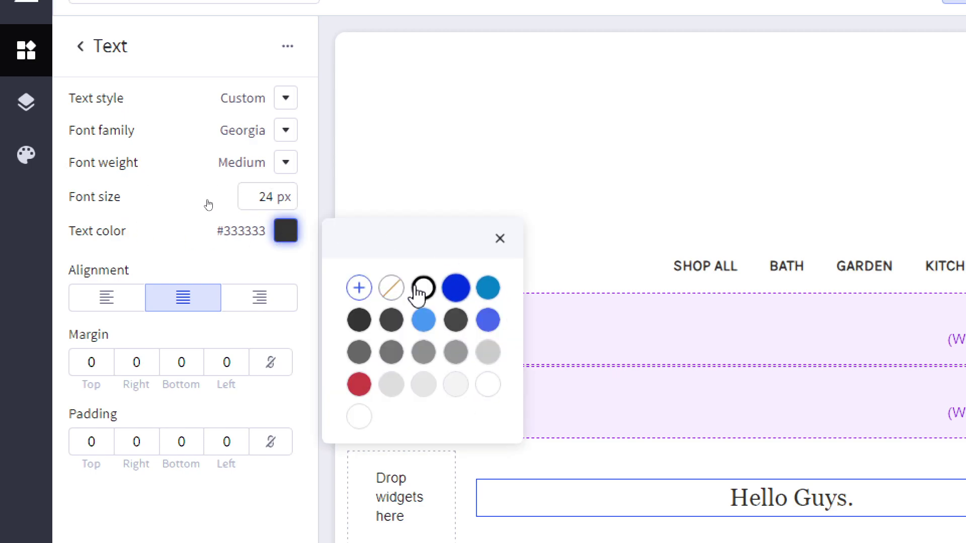
pyautogui.click(359, 288)
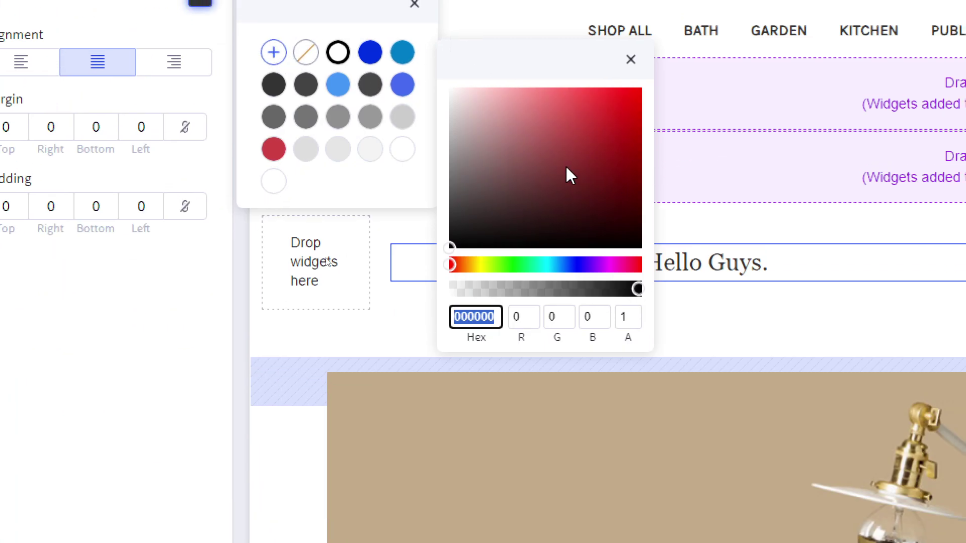
pyautogui.click(578, 148)
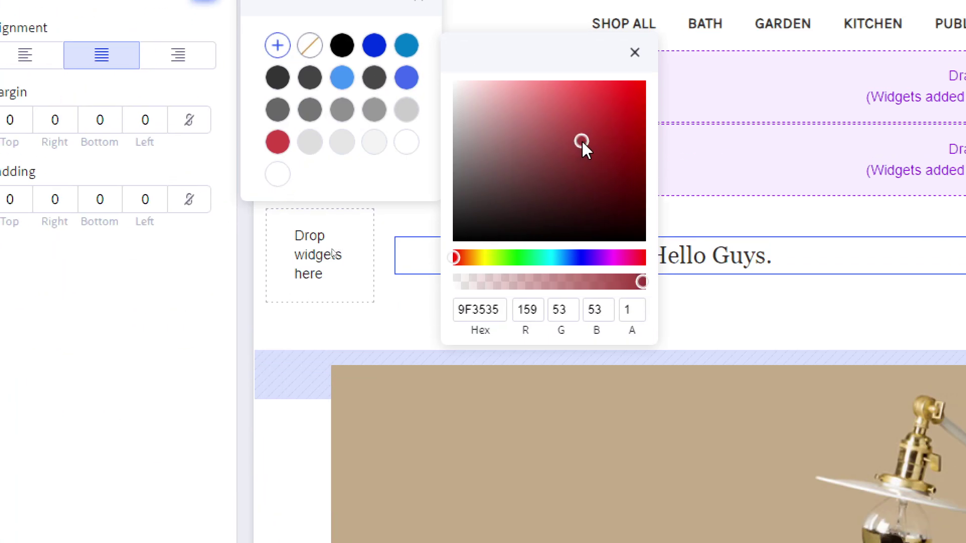
pyautogui.moveTo(621, 264); pyautogui.dragTo(623, 265)
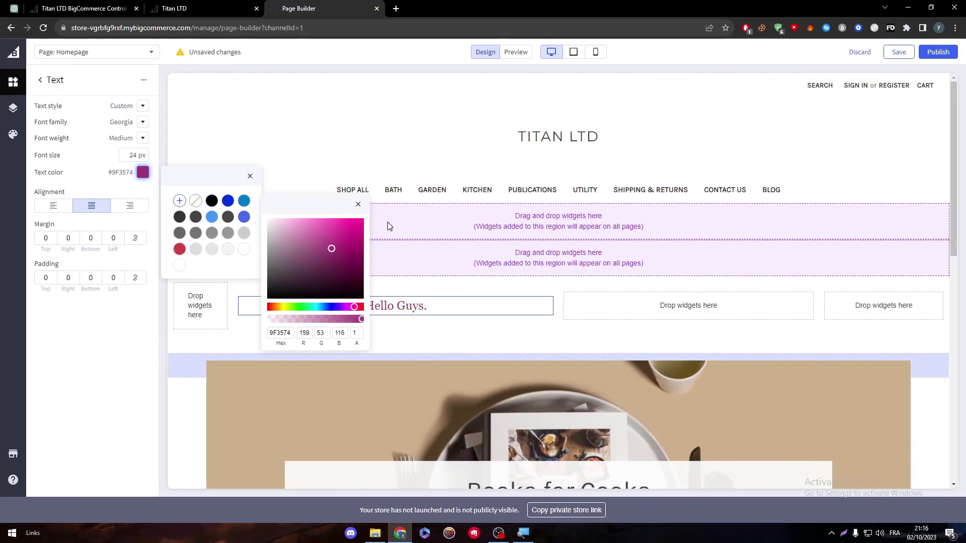
pyautogui.click(425, 77)
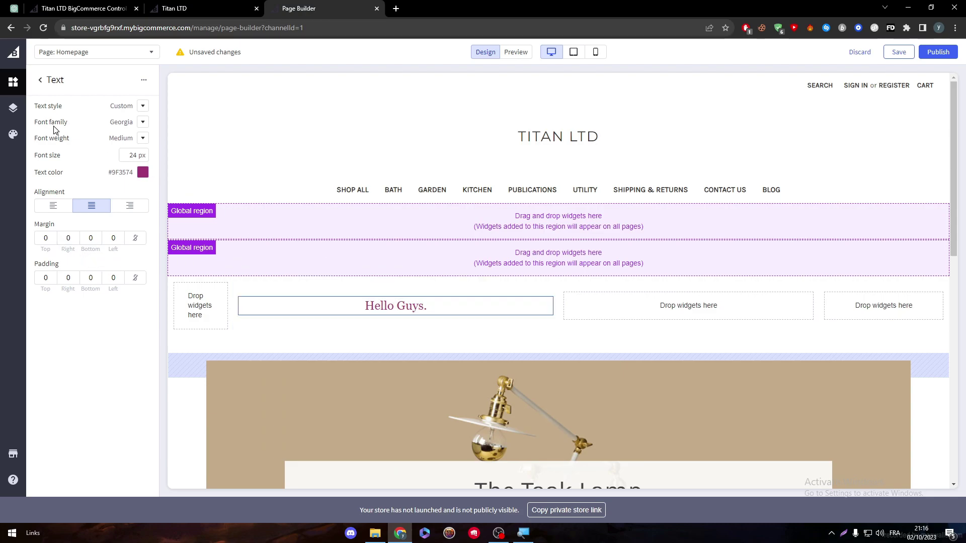
# Add an Image widget to the layout's third column and replace its placeholder picture with the uploaded "example" image from Downloads
pyautogui.click(41, 80)
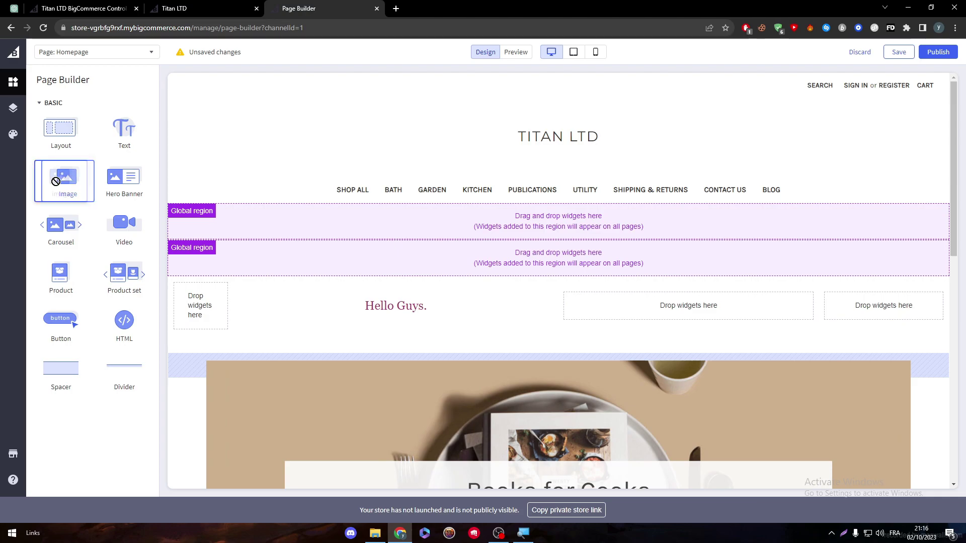
pyautogui.moveTo(59, 179); pyautogui.dragTo(564, 313)
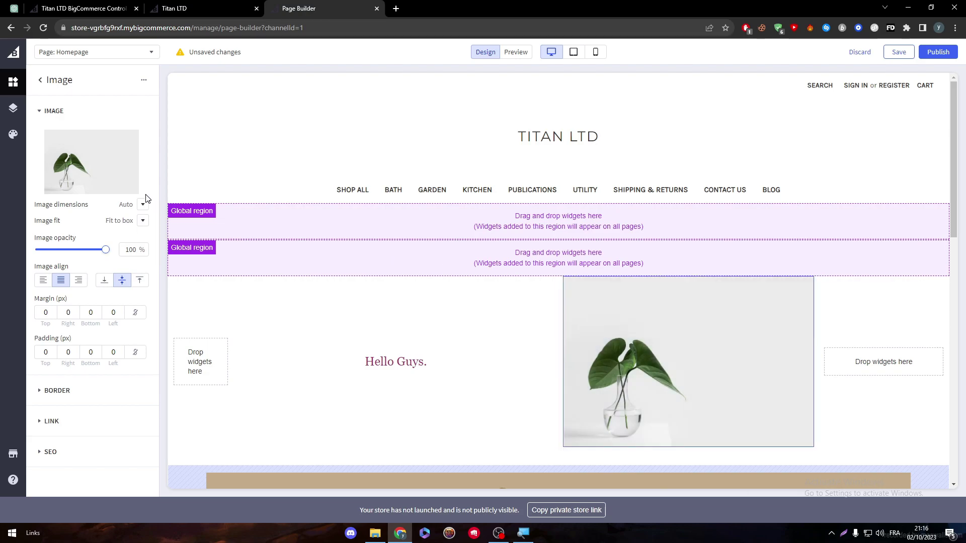
pyautogui.moveTo(73, 169)
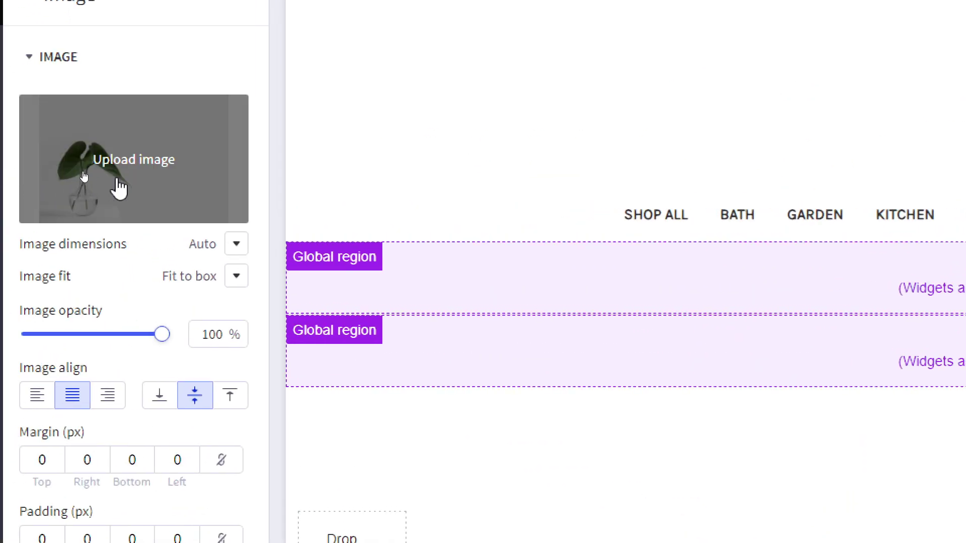
pyautogui.click(117, 180)
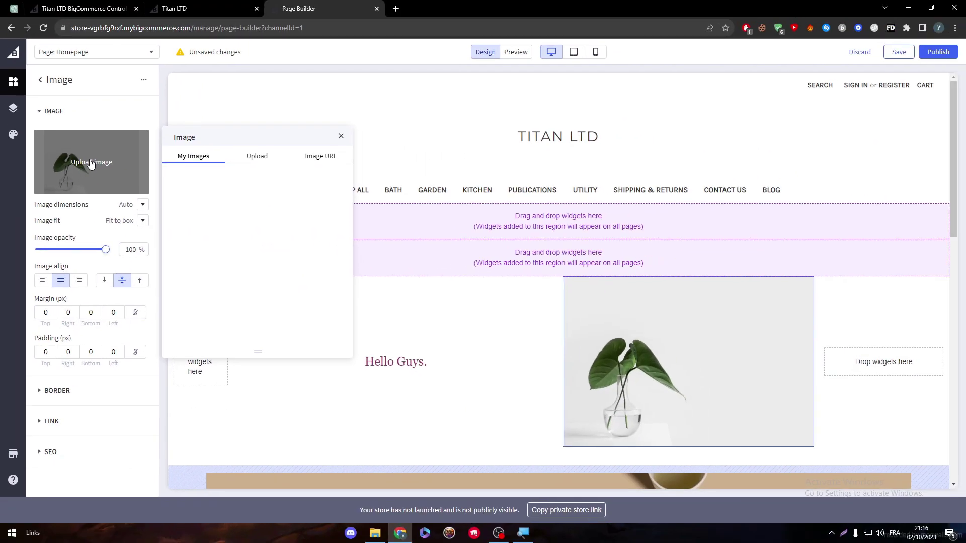
pyautogui.click(248, 160)
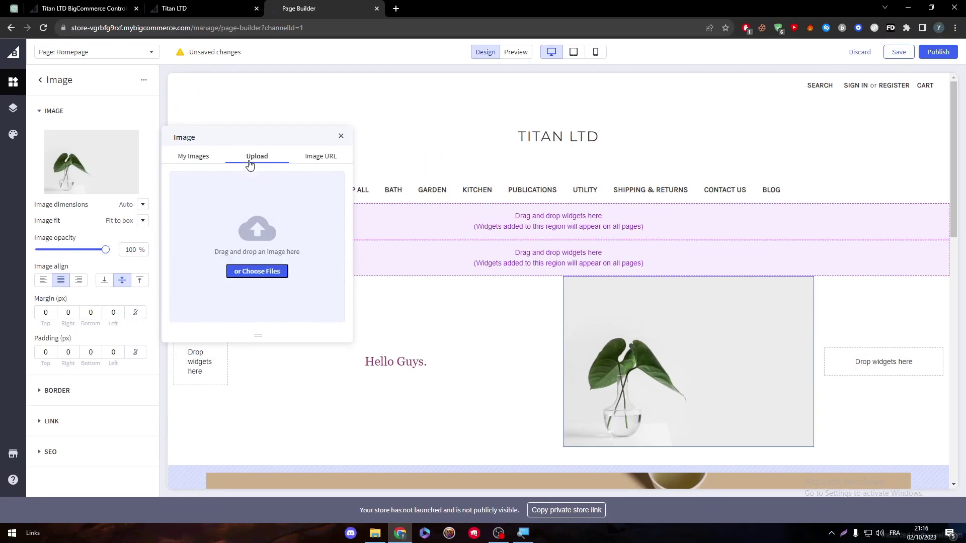
pyautogui.click(252, 273)
pyautogui.click(311, 206)
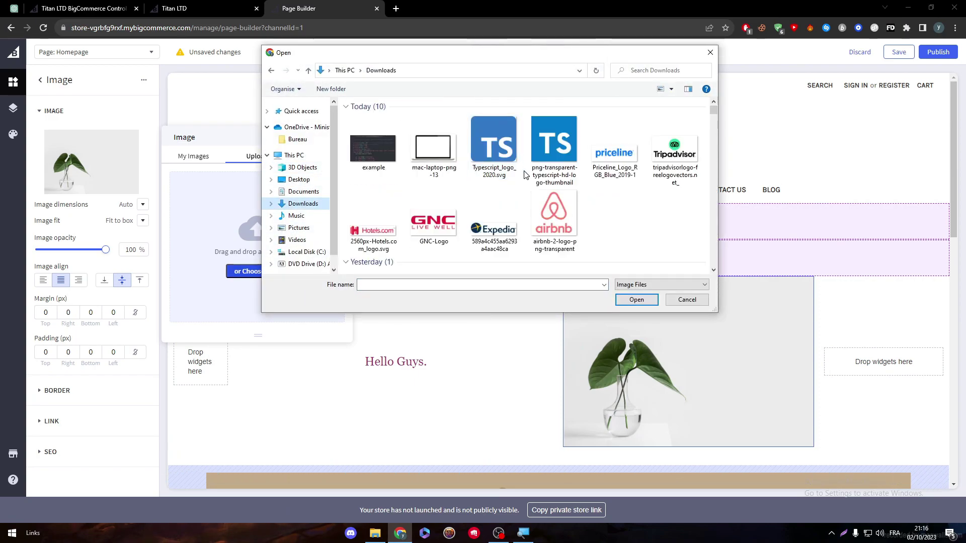
pyautogui.doubleClick(371, 154)
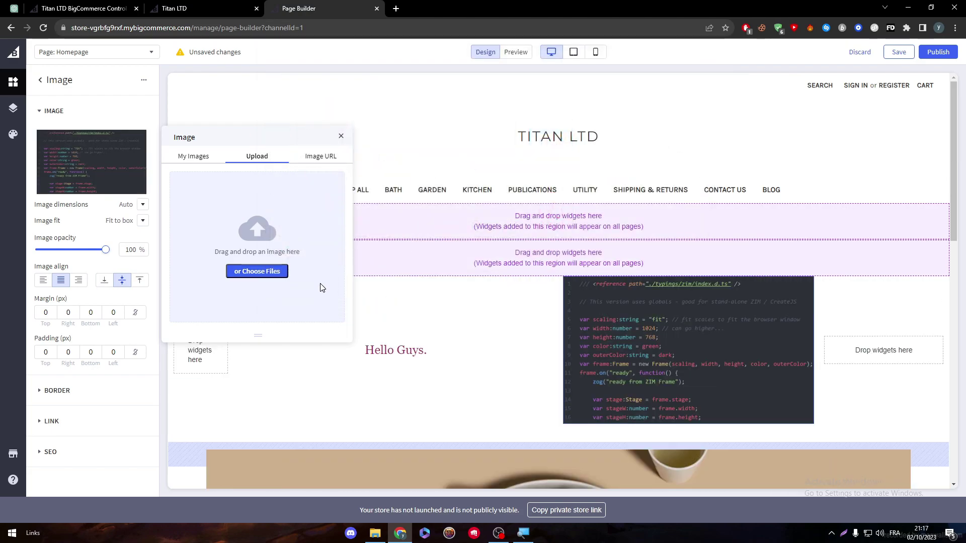
pyautogui.click(341, 136)
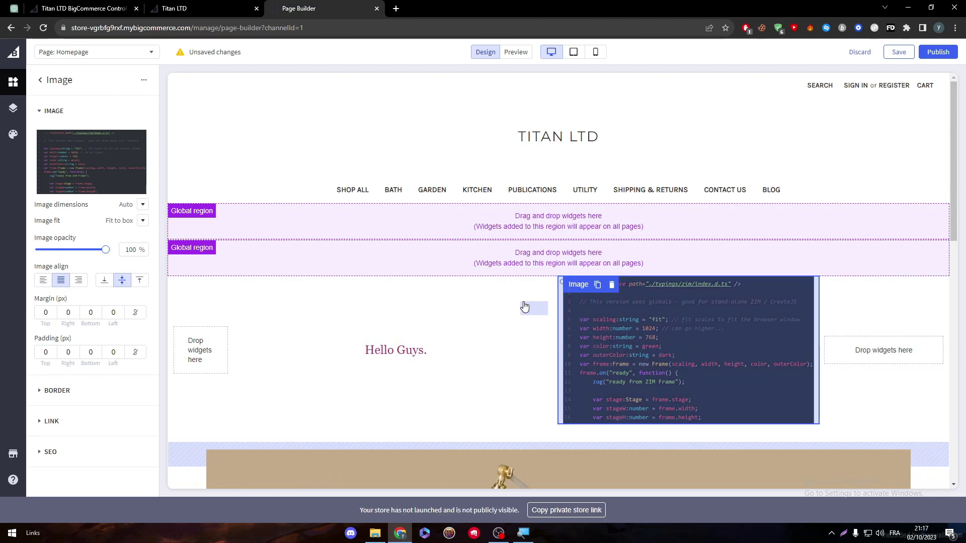
# Add a Carousel widget above the four-column layout, directly below the global regions
pyautogui.click(40, 81)
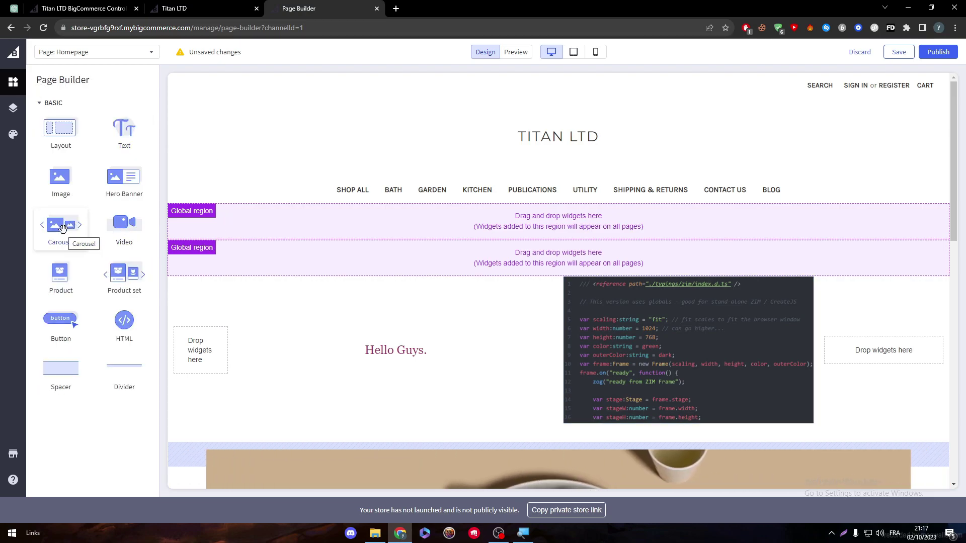
pyautogui.moveTo(62, 229); pyautogui.dragTo(537, 289)
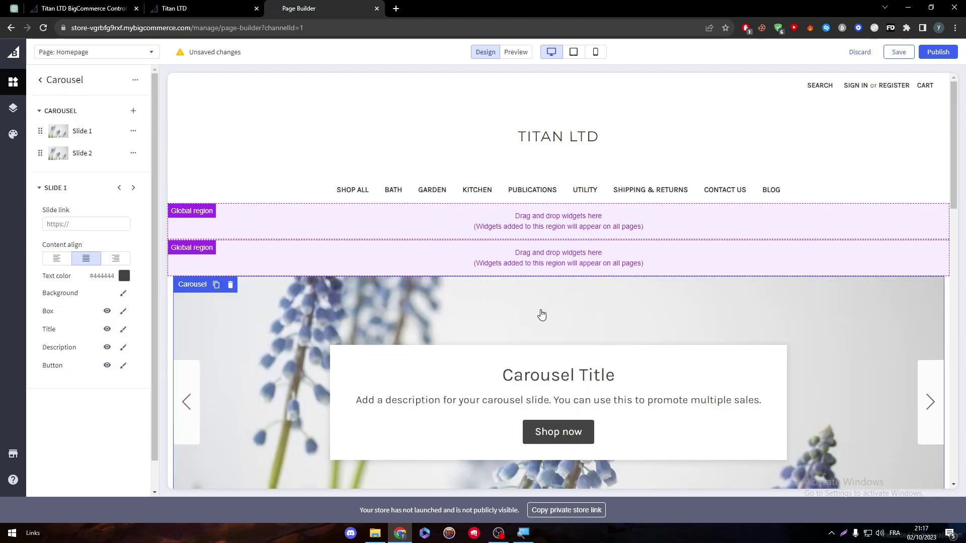
pyautogui.scroll(-3, 962, 213)
pyautogui.scroll(1, 963, 213)
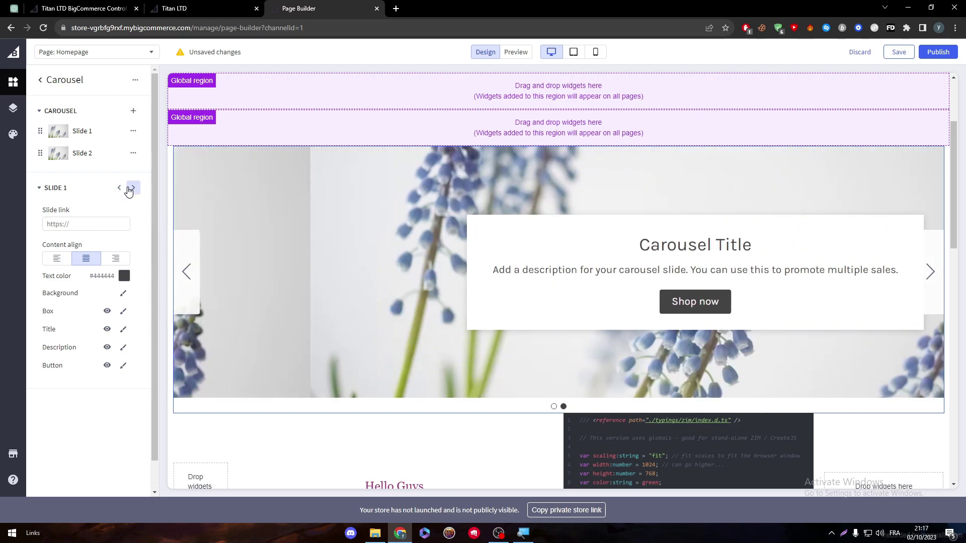
# Examine the carousel's Slide 1 and Slide 2, including their duplicate and delete options, slide link and text color settings
pyautogui.click(133, 152)
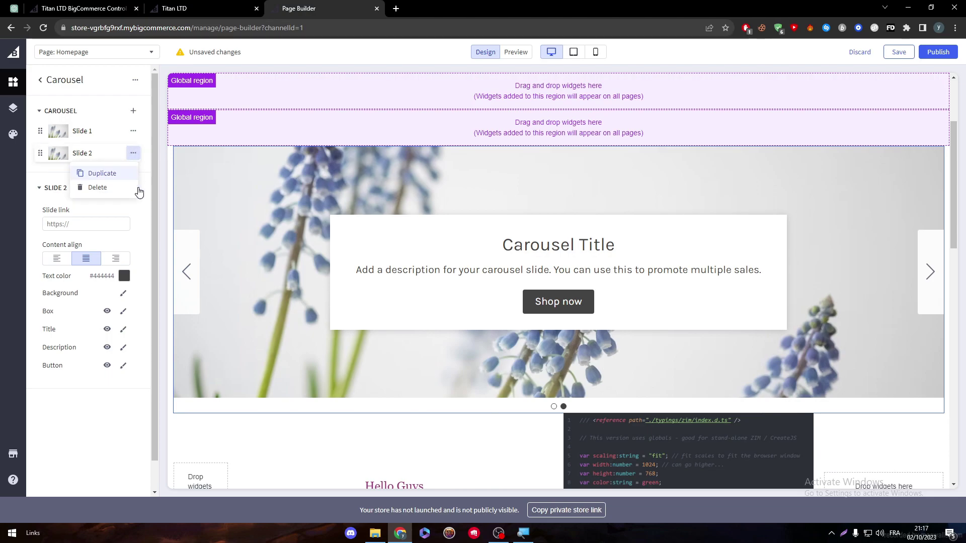
pyautogui.click(50, 157)
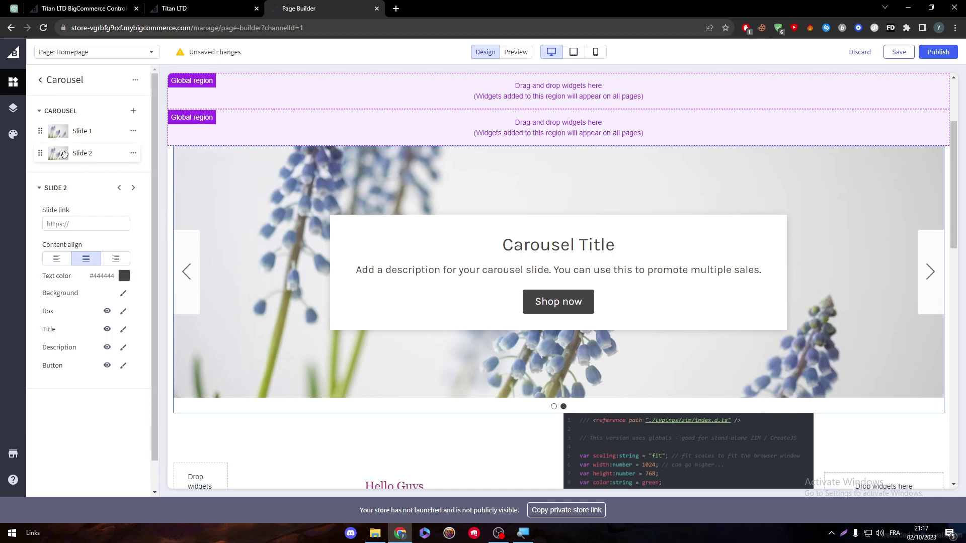
pyautogui.click(133, 154)
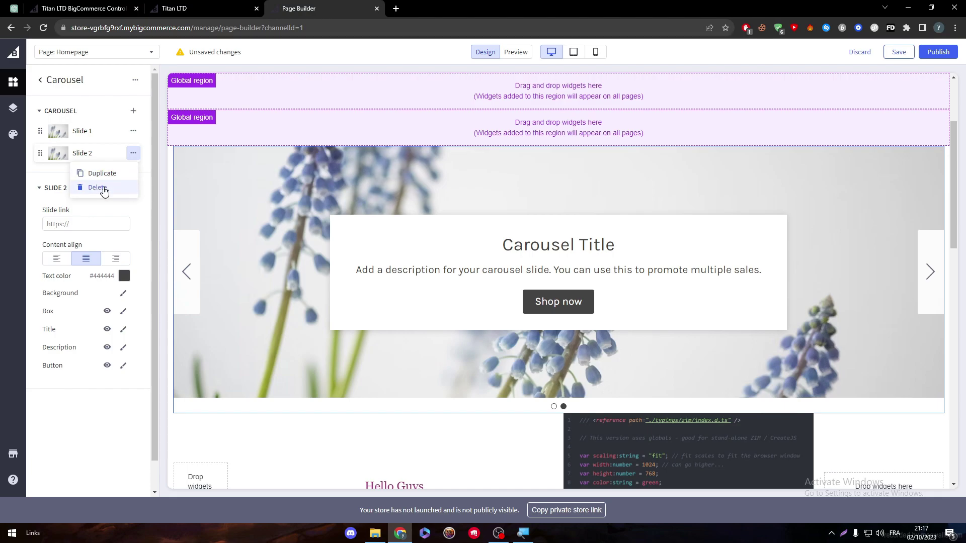
pyautogui.click(58, 156)
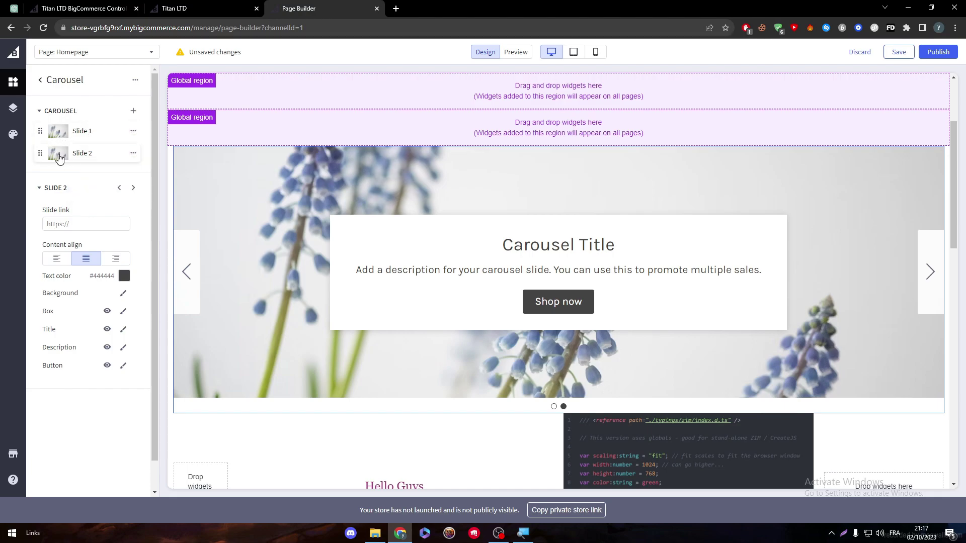
pyautogui.click(120, 189)
pyautogui.click(120, 190)
pyautogui.click(123, 278)
pyautogui.click(81, 224)
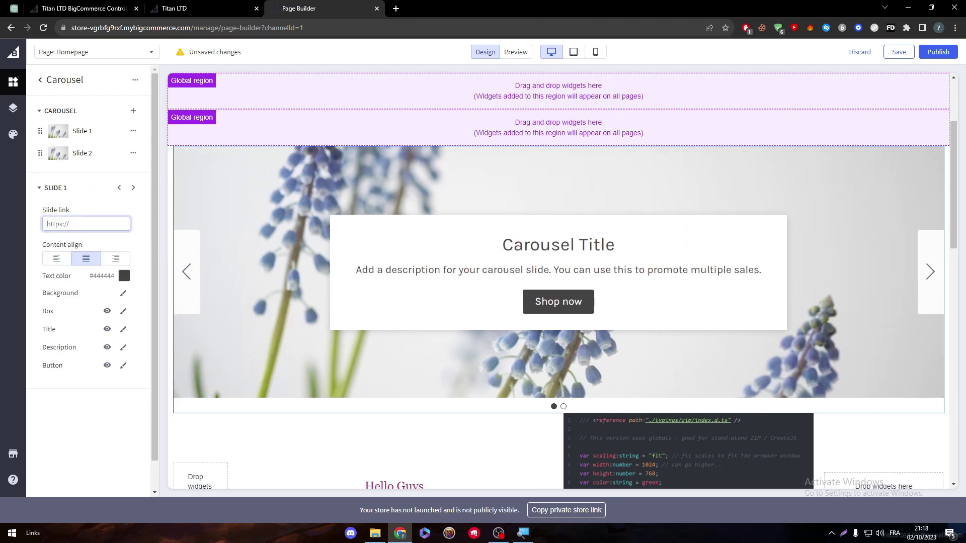
pyautogui.click(60, 130)
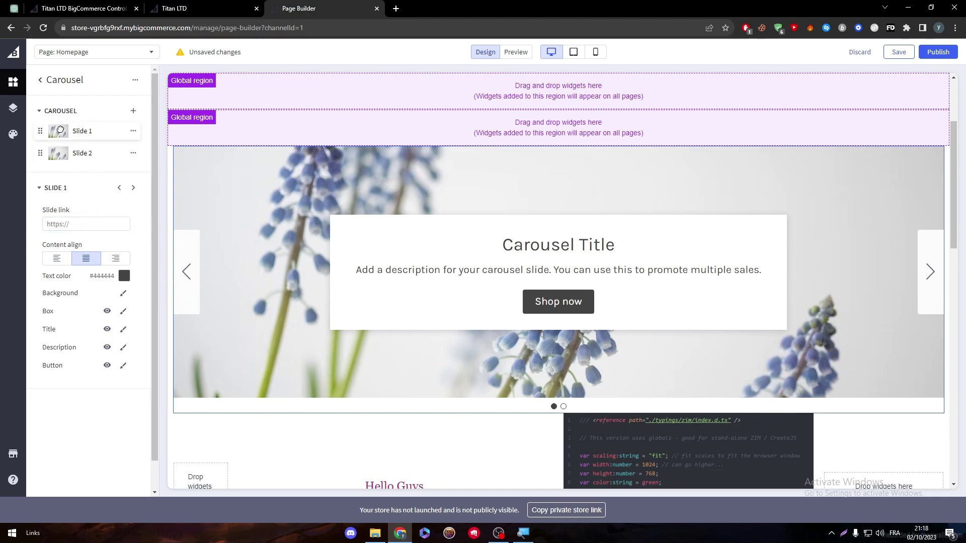
pyautogui.moveTo(50, 133); pyautogui.dragTo(80, 124)
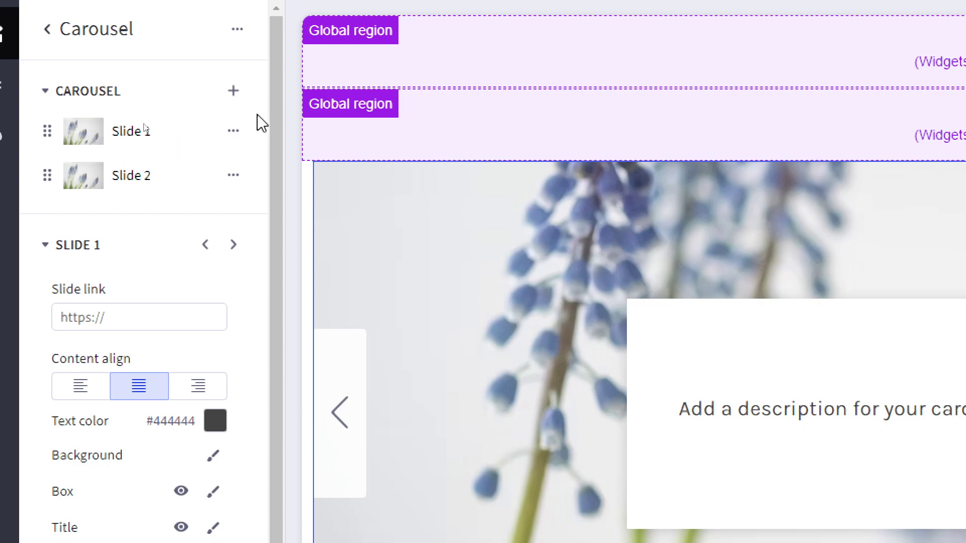
# Add a third slide to the carousel
pyautogui.click(233, 130)
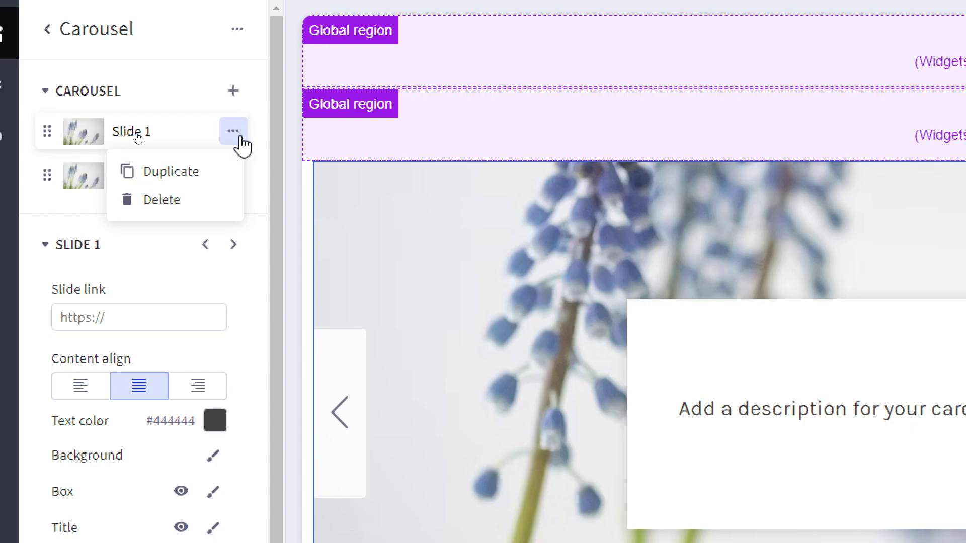
pyautogui.click(233, 91)
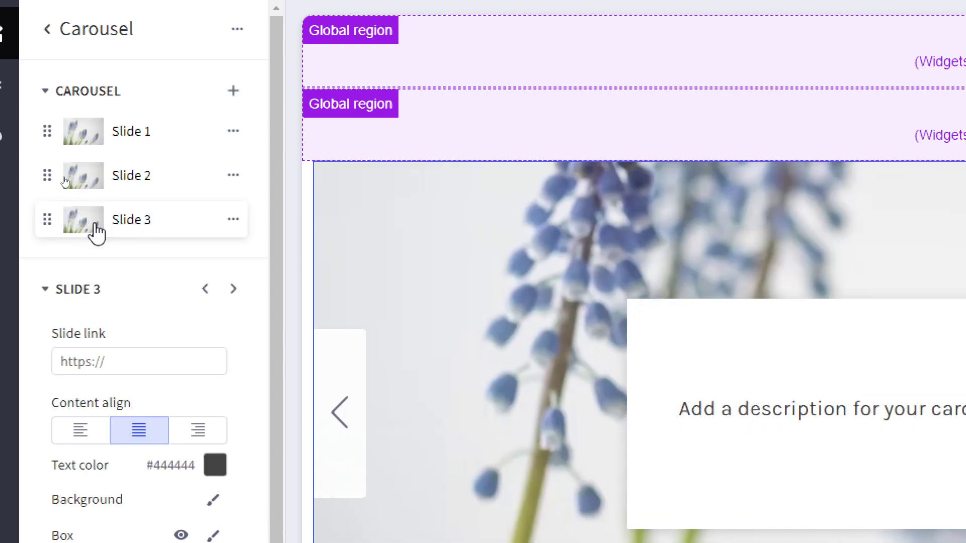
pyautogui.rightClick(93, 223)
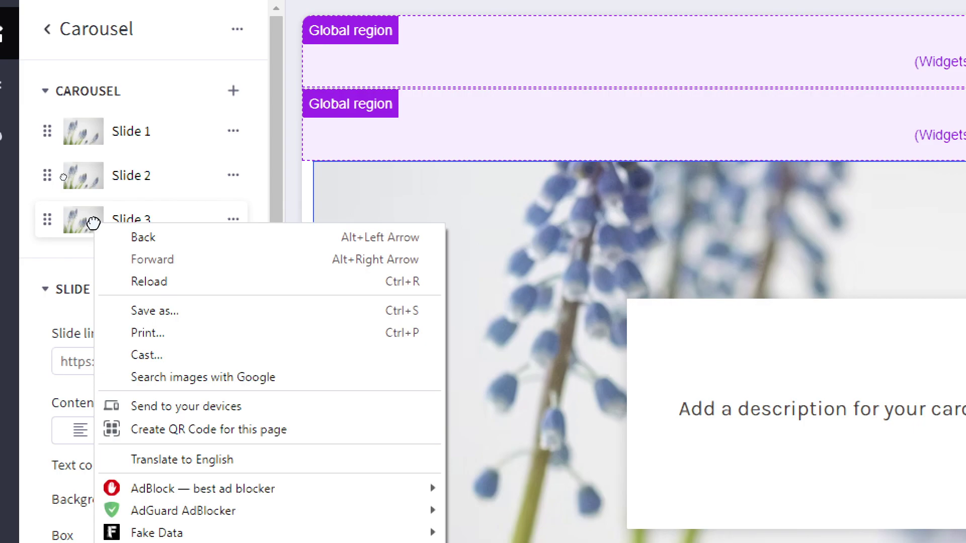
pyautogui.moveTo(94, 223)
pyautogui.mouseDown()
pyautogui.moveTo(108, 190)
pyautogui.moveTo(101, 179)
pyautogui.moveTo(91, 233)
pyautogui.moveTo(82, 222)
pyautogui.mouseUp()
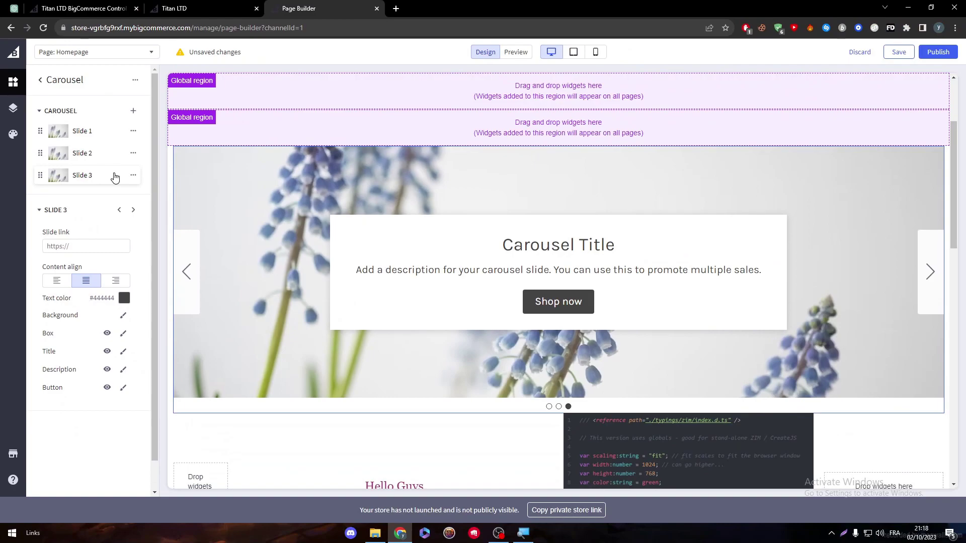
# Add a Product widget between the carousel and the four-column layout
pyautogui.click(40, 81)
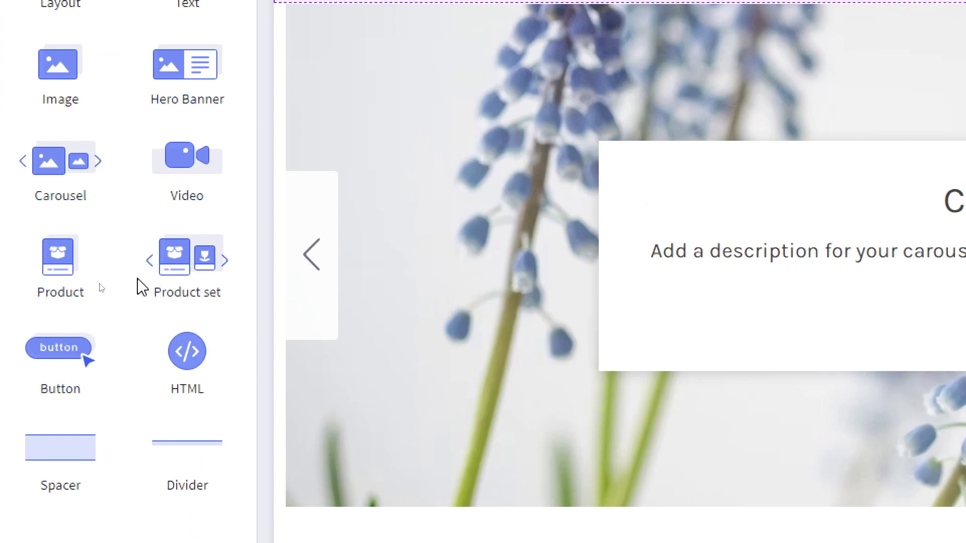
pyautogui.moveTo(72, 261); pyautogui.dragTo(803, 529)
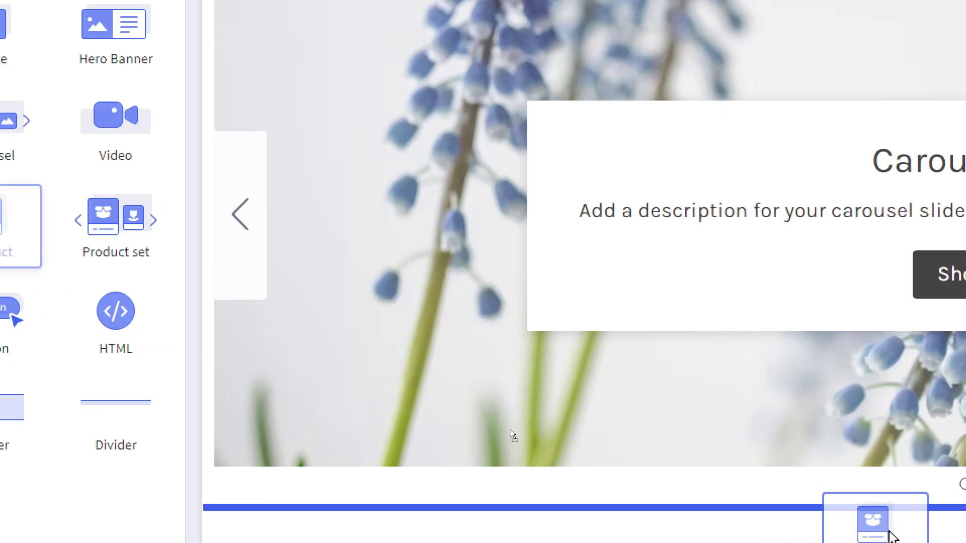
pyautogui.moveTo(710, 443); pyautogui.dragTo(708, 447)
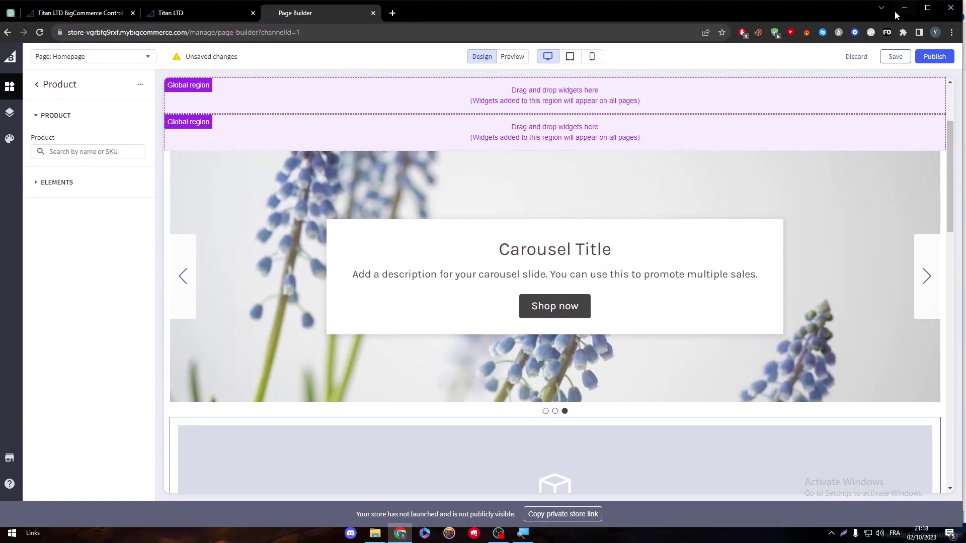
pyautogui.scroll(-5, 654, 231)
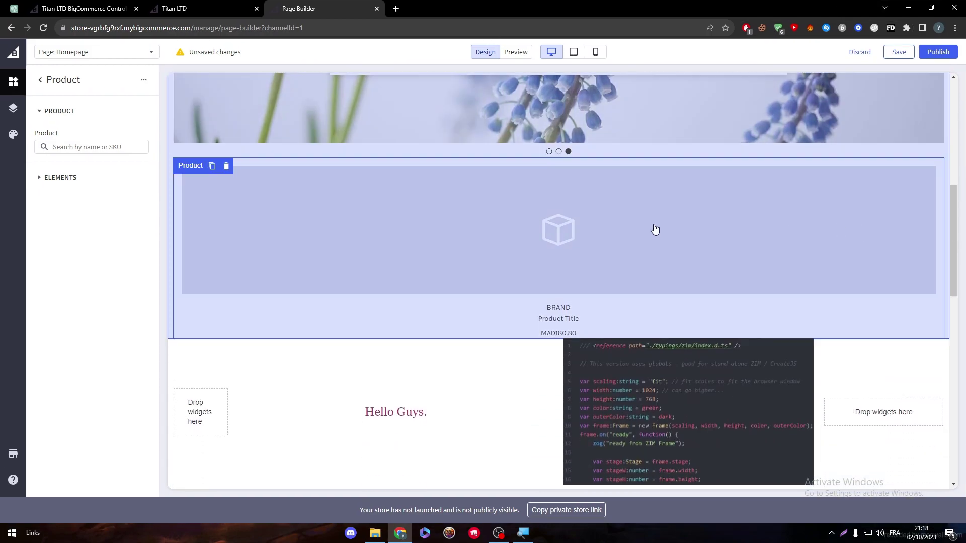
# Examine the background and border settings of the column holding the Product widget, and the widget's product search by name or SKU
pyautogui.click(545, 220)
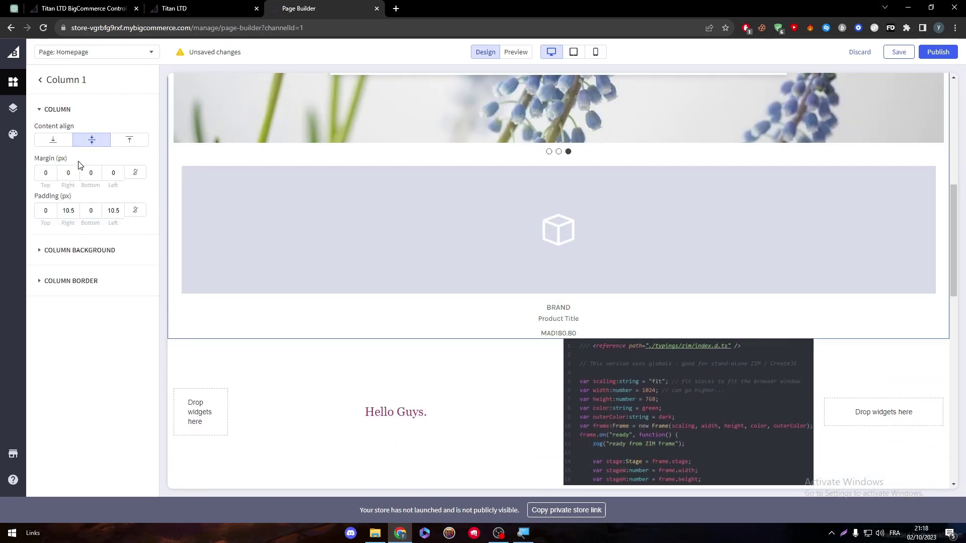
pyautogui.doubleClick(58, 252)
pyautogui.doubleClick(57, 281)
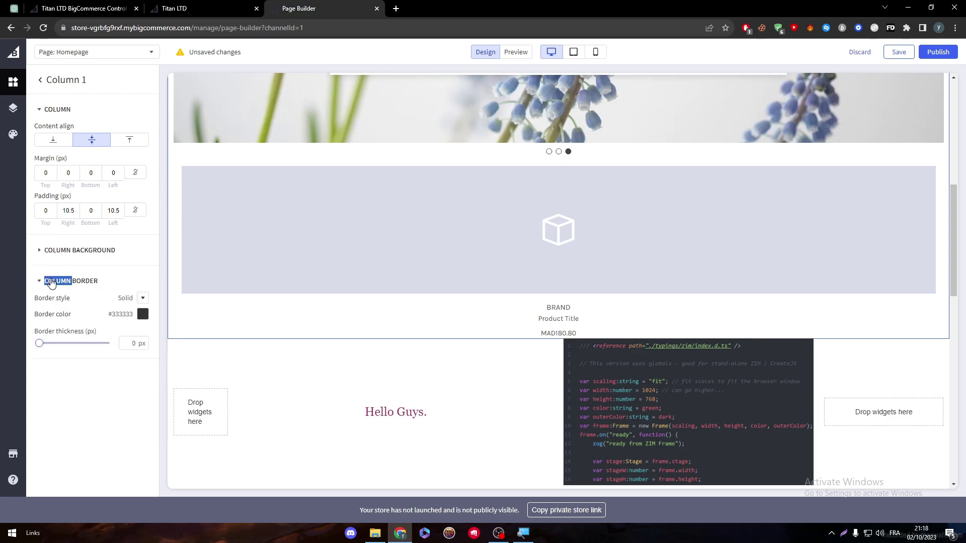
pyautogui.doubleClick(456, 252)
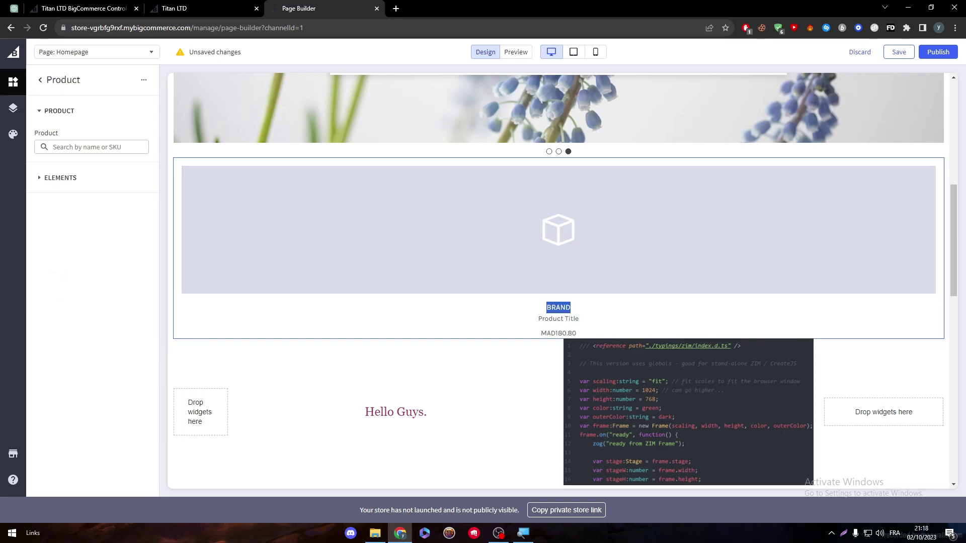
pyautogui.click(93, 147)
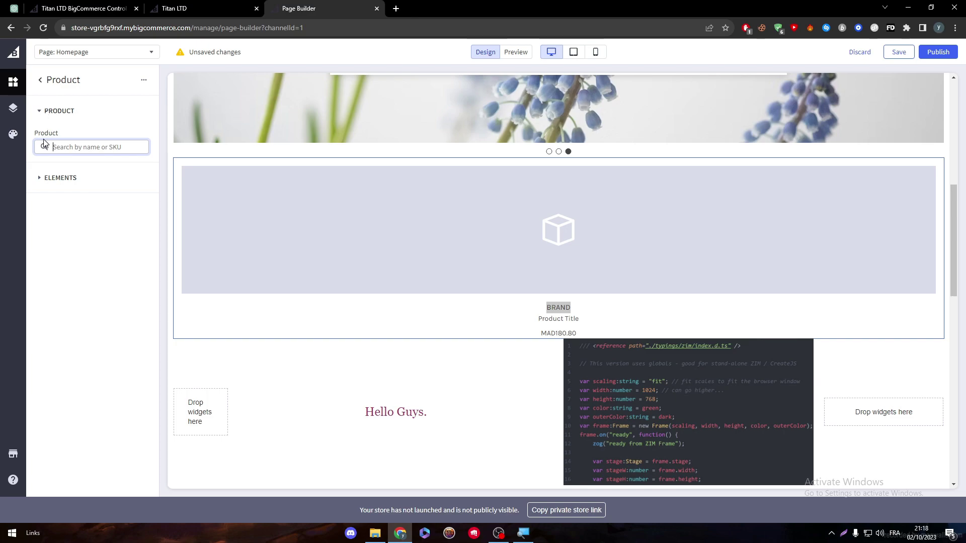
pyautogui.click(74, 134)
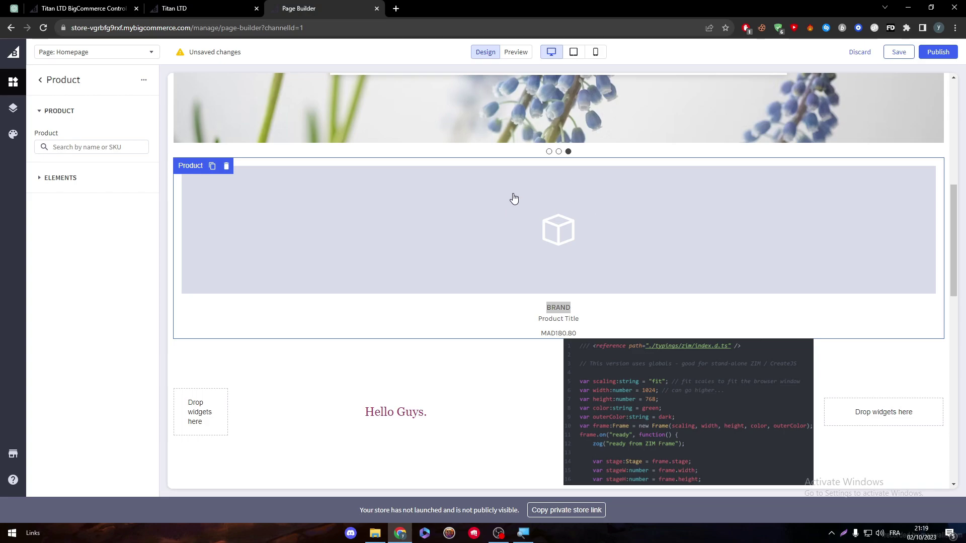
# Add a Button widget between the Product widget and the four-column layout, and open its label for editing
pyautogui.click(40, 80)
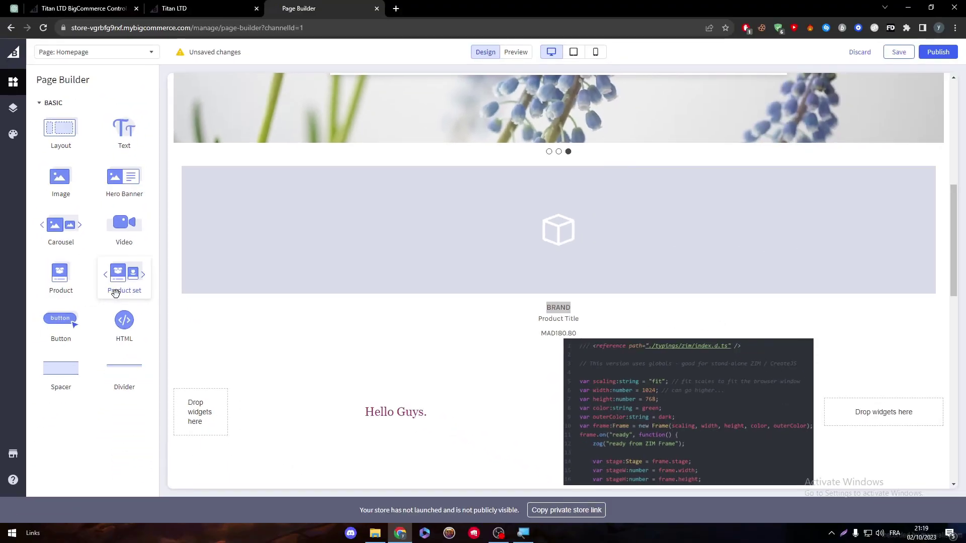
pyautogui.moveTo(958, 192)
pyautogui.mouseDown()
pyautogui.moveTo(958, 142)
pyautogui.moveTo(958, 189)
pyautogui.mouseUp()
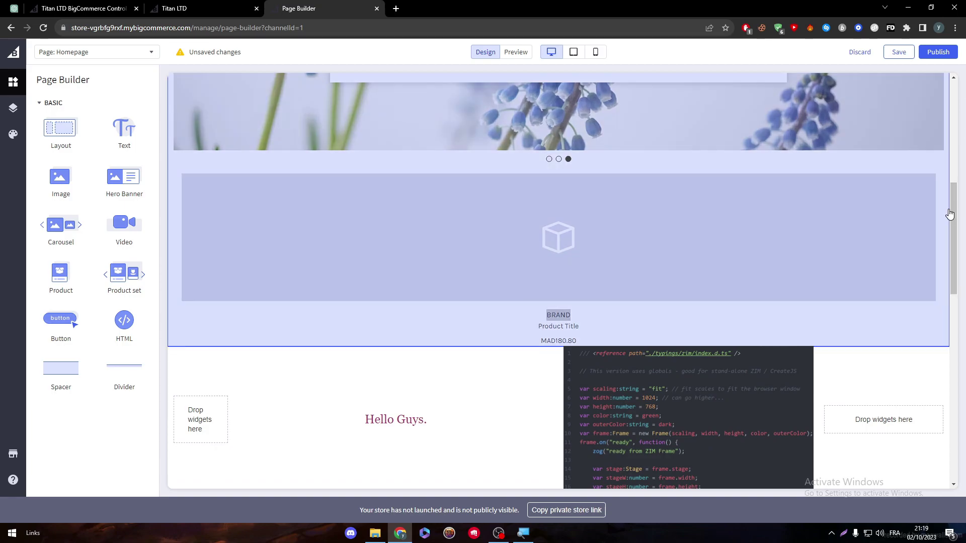
pyautogui.scroll(-1, 950, 214)
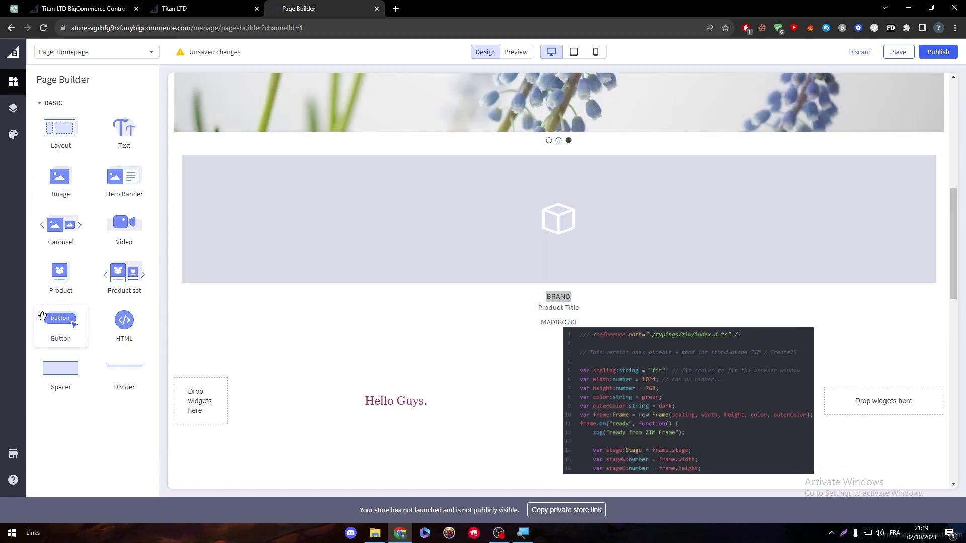
pyautogui.moveTo(42, 315); pyautogui.dragTo(539, 320)
pyautogui.click(594, 340)
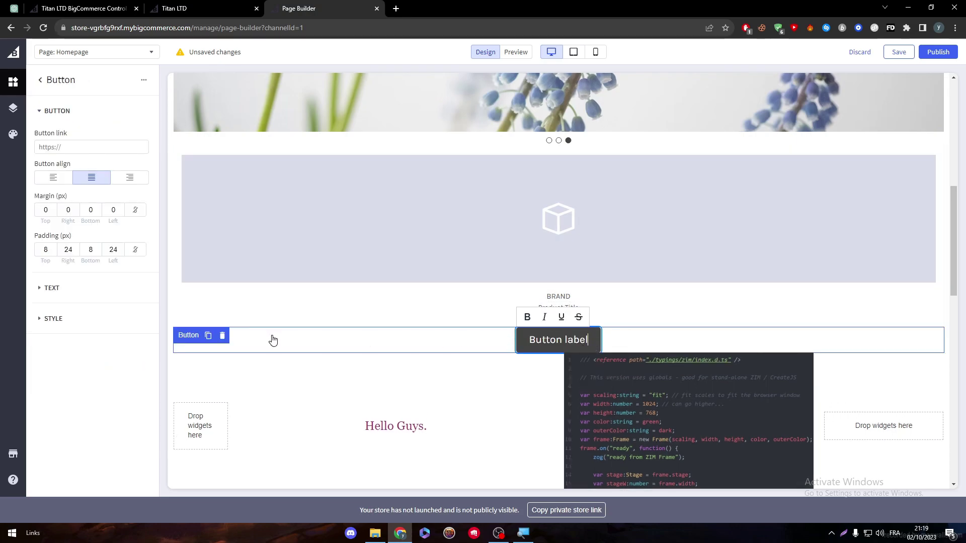
# Leave the Button widget's settings and add an HTML widget between the Product widget and the button
pyautogui.click(42, 147)
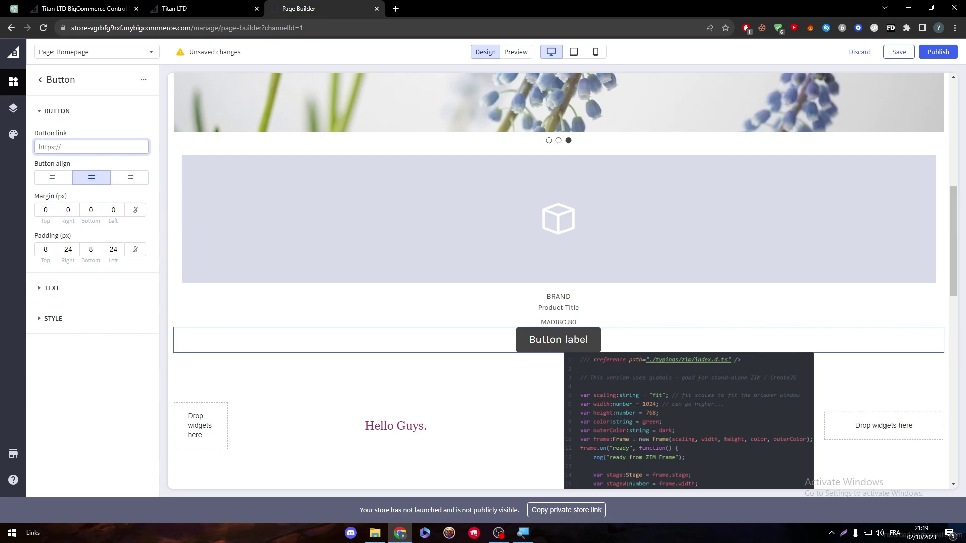
pyautogui.click(42, 95)
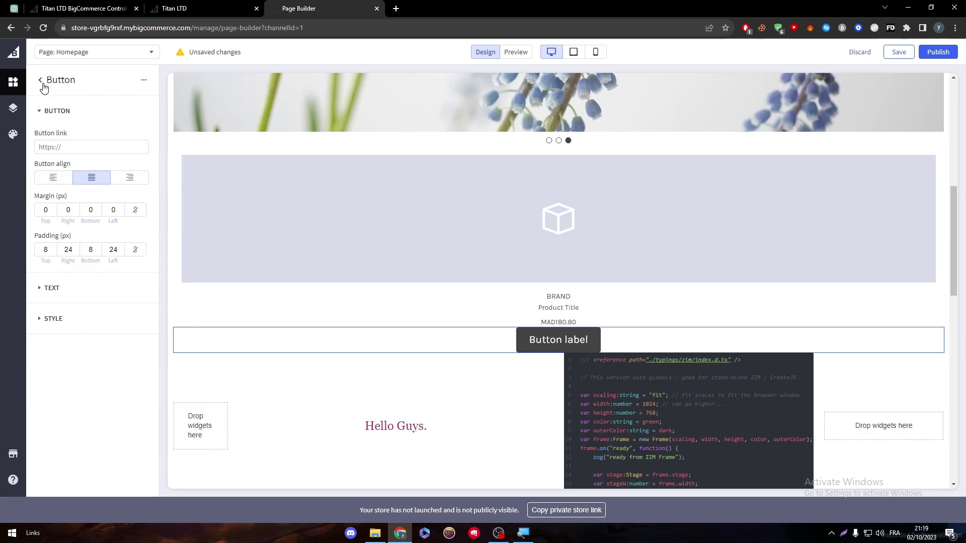
pyautogui.click(43, 85)
pyautogui.moveTo(125, 323); pyautogui.dragTo(554, 332)
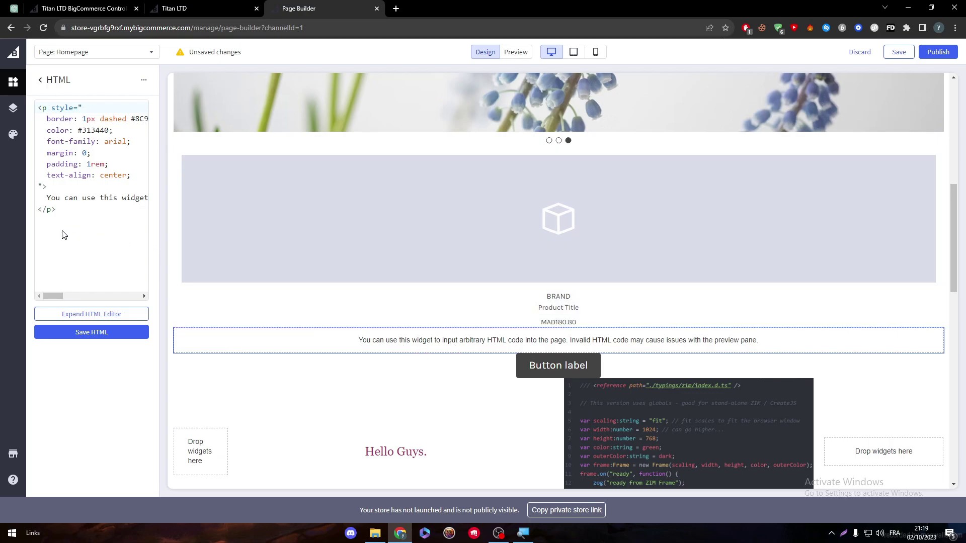
# Examine the HTML widget's default code and return to the list of widgets
pyautogui.moveTo(64, 233); pyautogui.dragTo(30, 71)
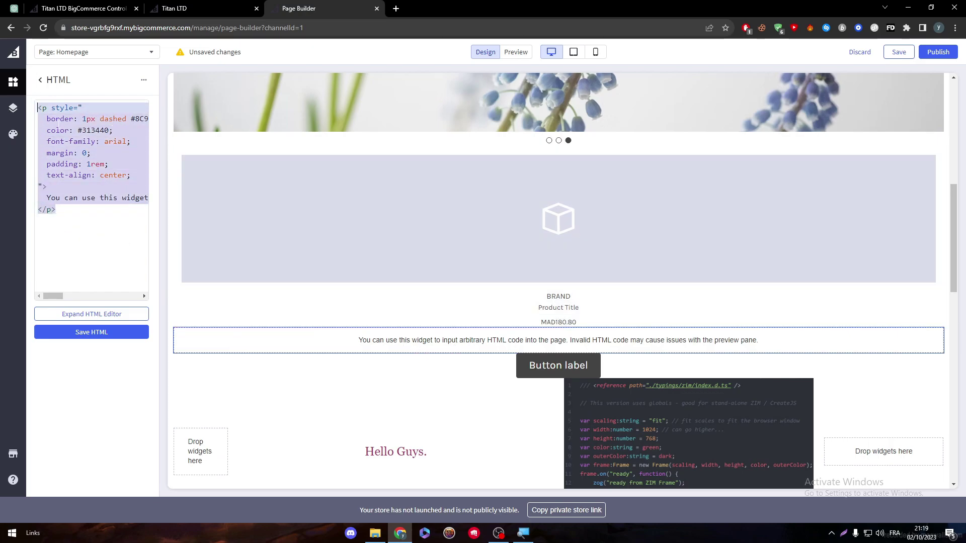
pyautogui.click(91, 334)
pyautogui.click(95, 282)
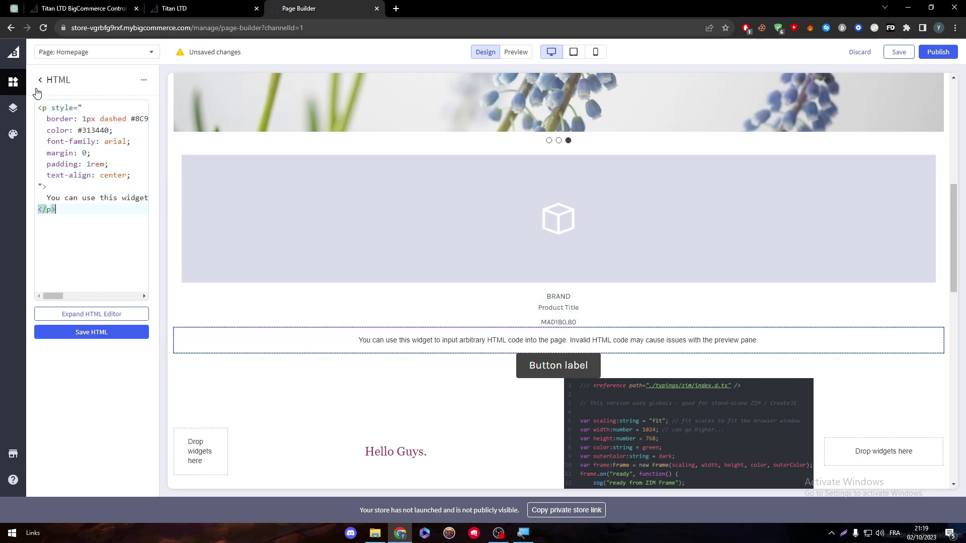
pyautogui.click(37, 82)
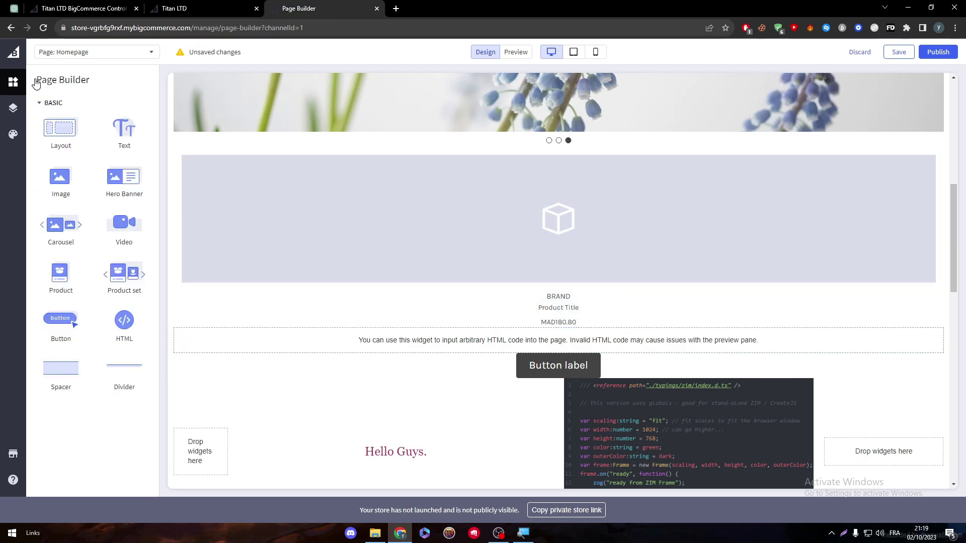
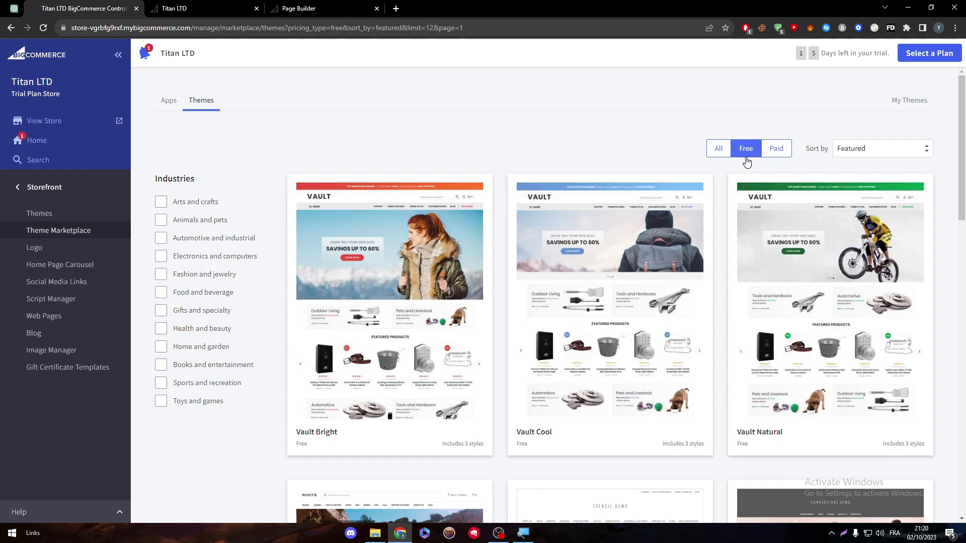
# Get the free Vault Bright theme from the Theme Marketplace and apply it to the store
pyautogui.moveTo(964, 107)
pyautogui.mouseDown()
pyautogui.moveTo(964, 221)
pyautogui.moveTo(963, 119)
pyautogui.mouseUp()
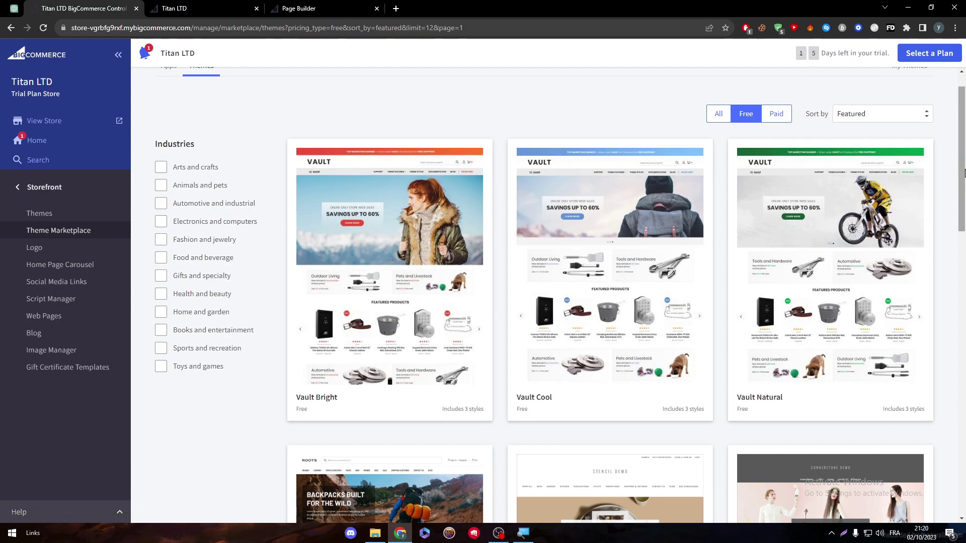
pyautogui.moveTo(963, 172); pyautogui.dragTo(964, 177)
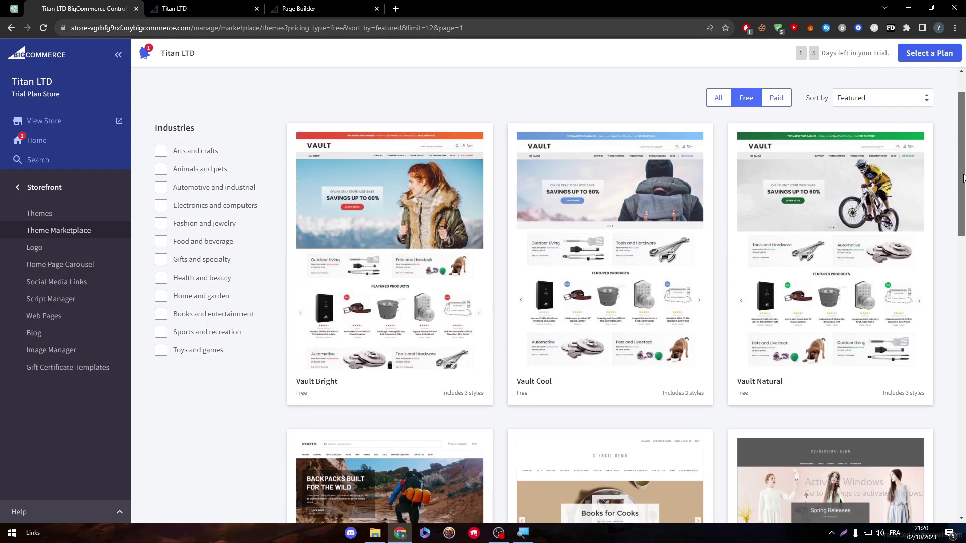
pyautogui.moveTo(964, 177)
pyautogui.mouseDown()
pyautogui.moveTo(964, 237)
pyautogui.moveTo(963, 170)
pyautogui.mouseUp()
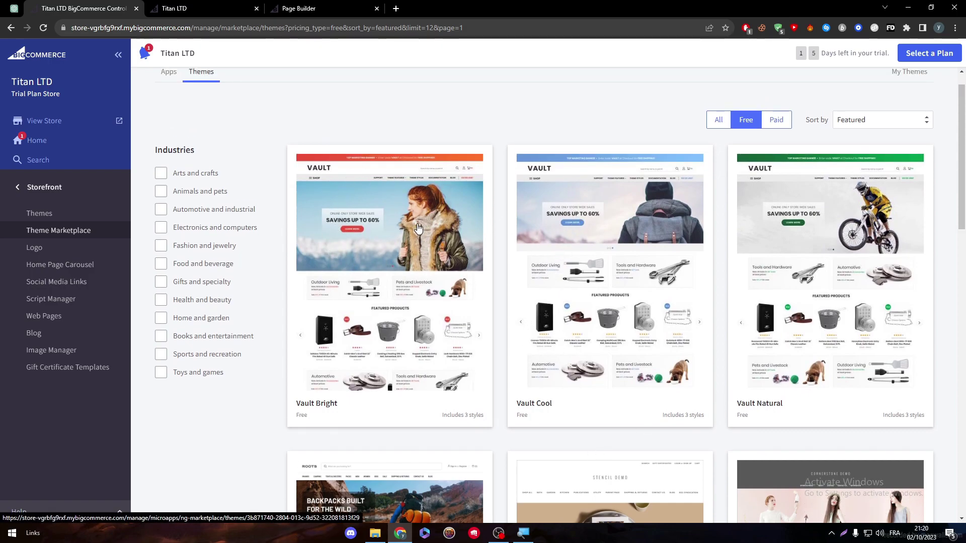
pyautogui.click(385, 209)
pyautogui.click(778, 126)
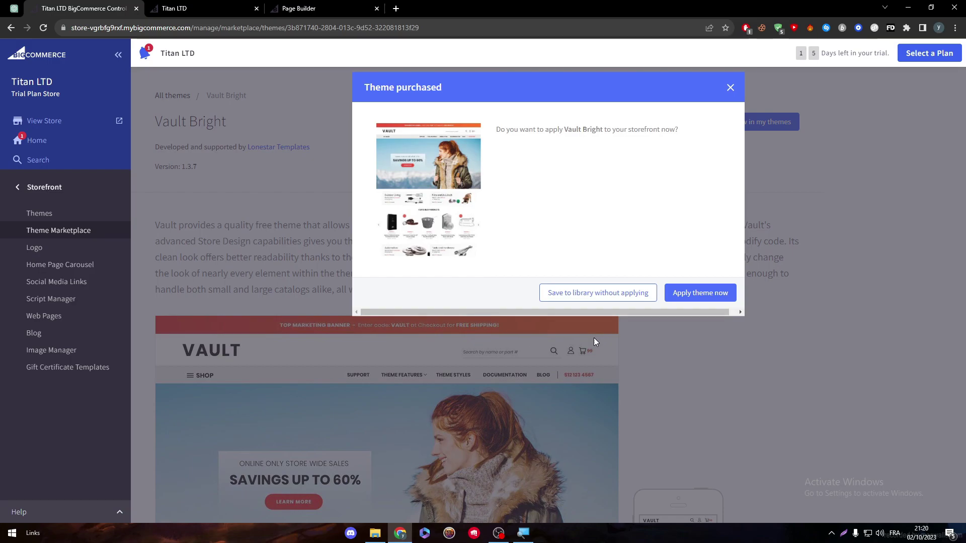
pyautogui.click(678, 293)
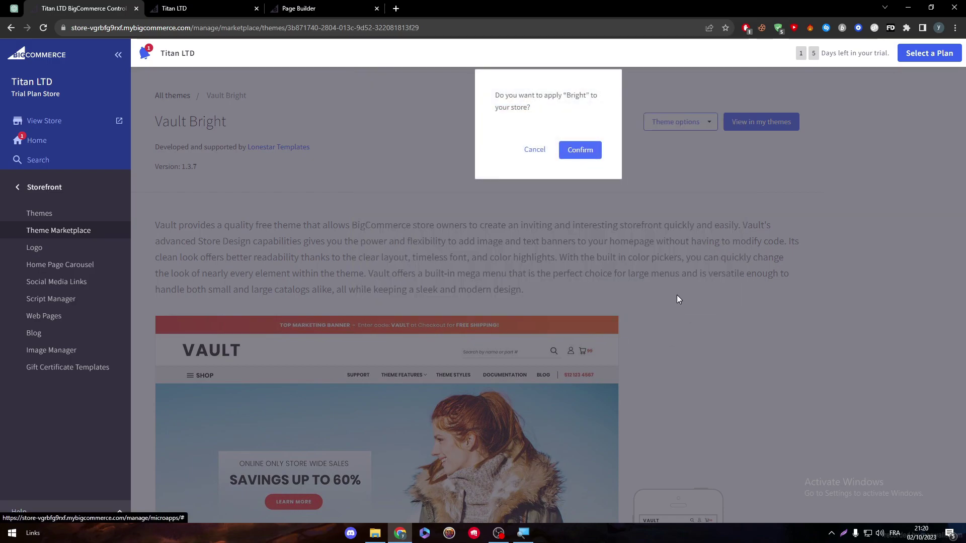
pyautogui.click(591, 149)
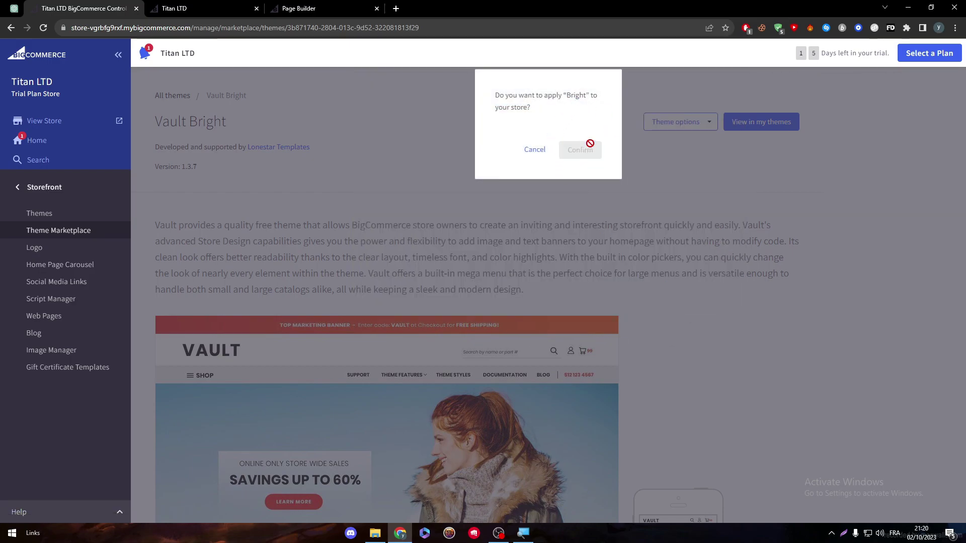
# Look over the Vault Bright theme's styles and features, and open the store's Themes page
pyautogui.scroll(-2, 964, 177)
pyautogui.scroll(-10, 965, 177)
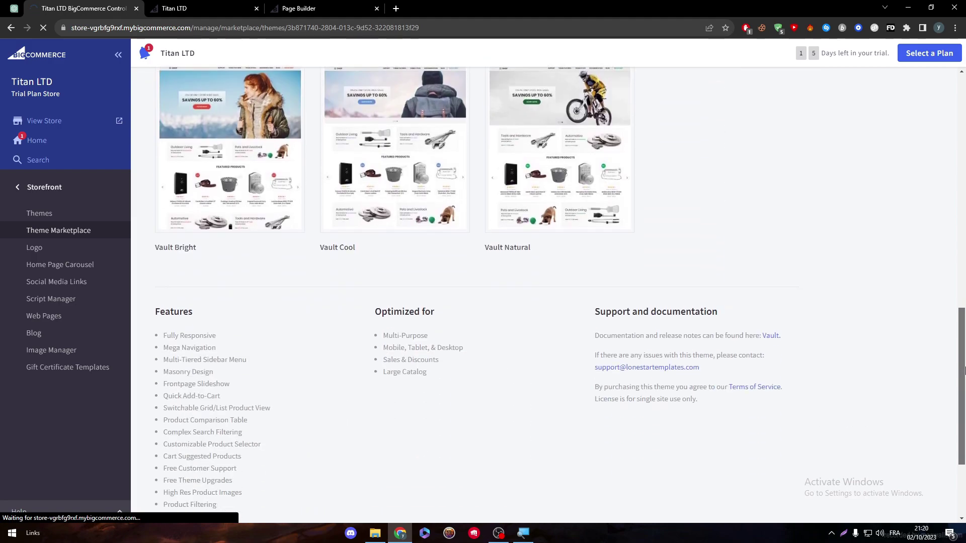
pyautogui.scroll(15, 965, 177)
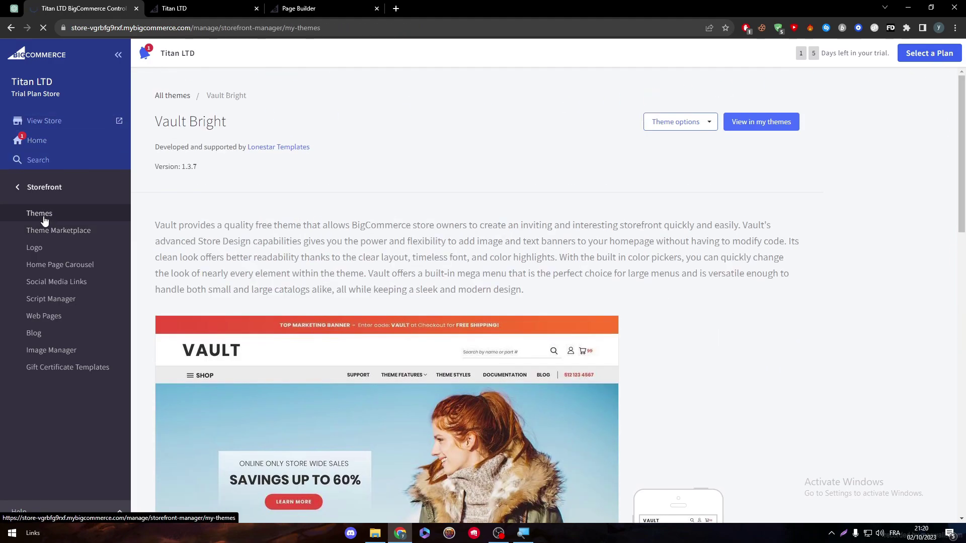
pyautogui.click(43, 216)
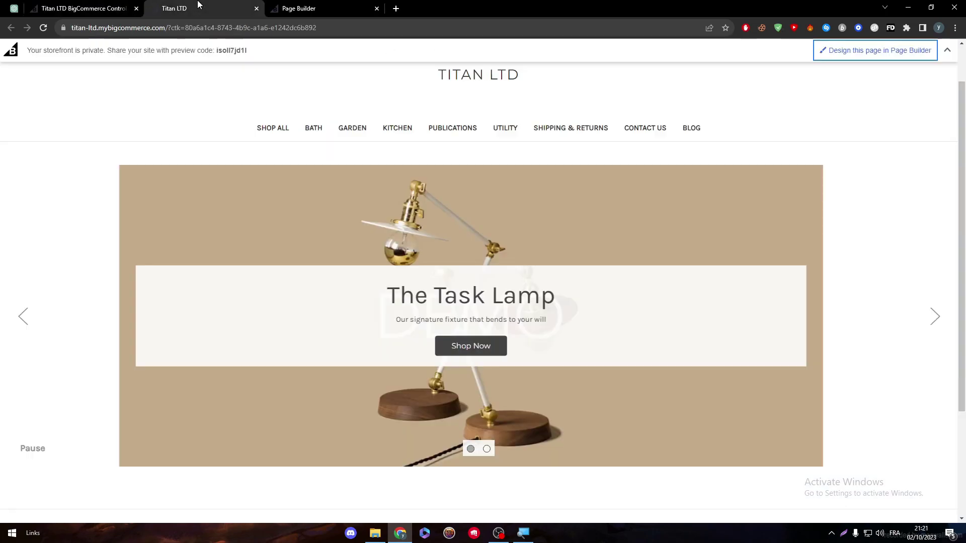
# Switch to the storefront preview and examine the homepage carousel, footer and category menu
pyautogui.click(201, 9)
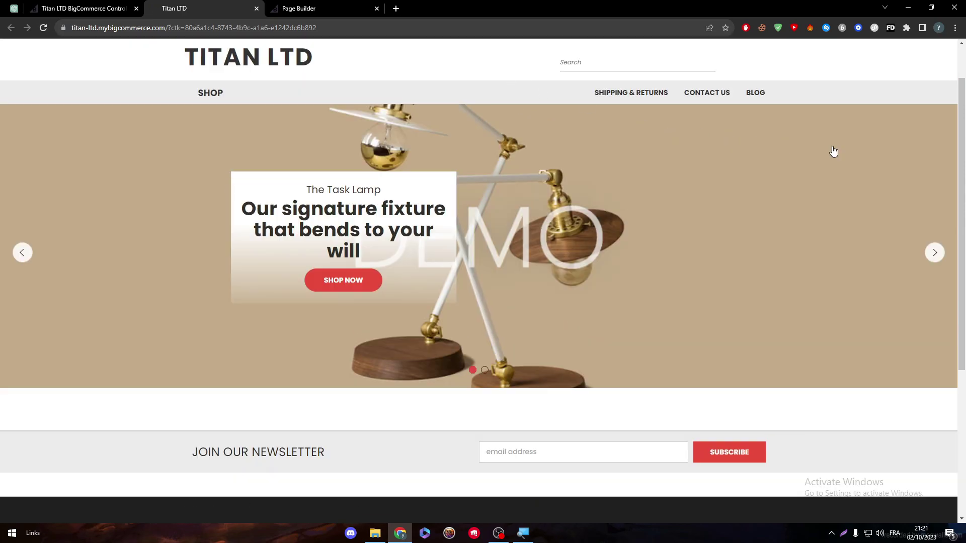
pyautogui.scroll(1, 422, 117)
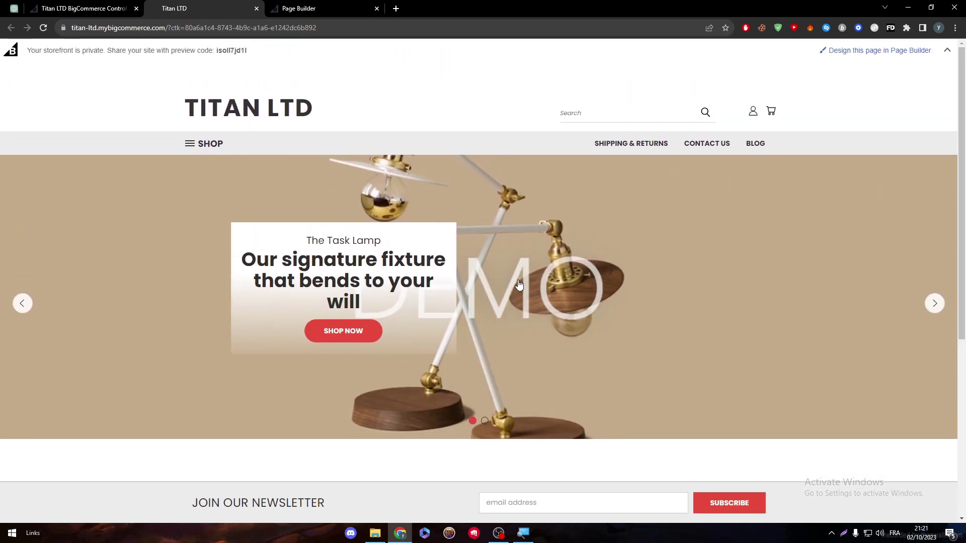
pyautogui.click(939, 305)
pyautogui.click(939, 305)
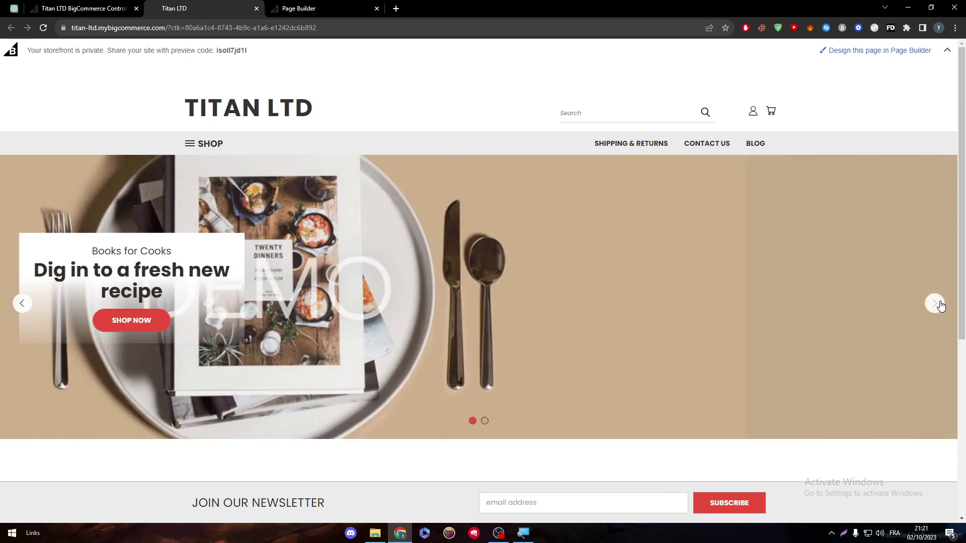
pyautogui.click(939, 305)
pyautogui.scroll(-5, 939, 305)
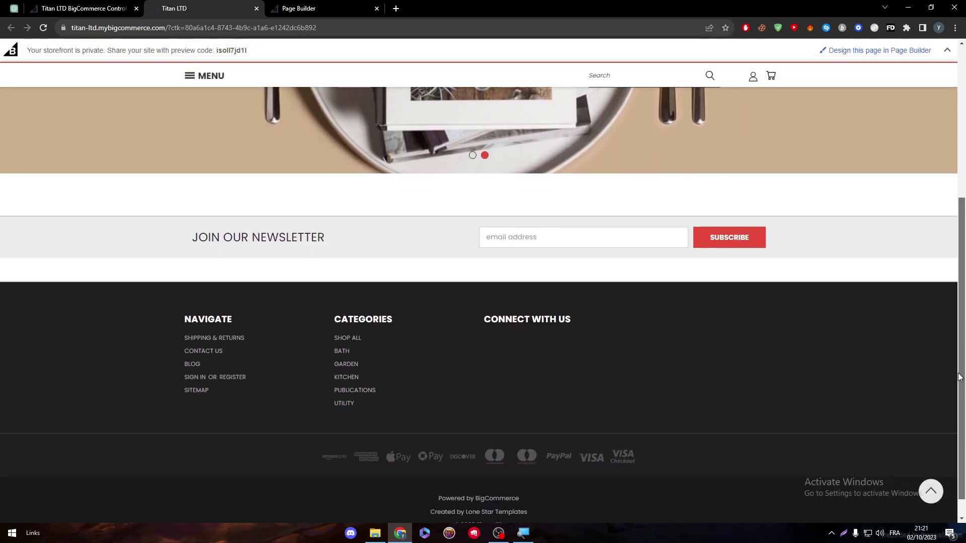
pyautogui.scroll(5, 921, 111)
pyautogui.scroll(-5, 546, 218)
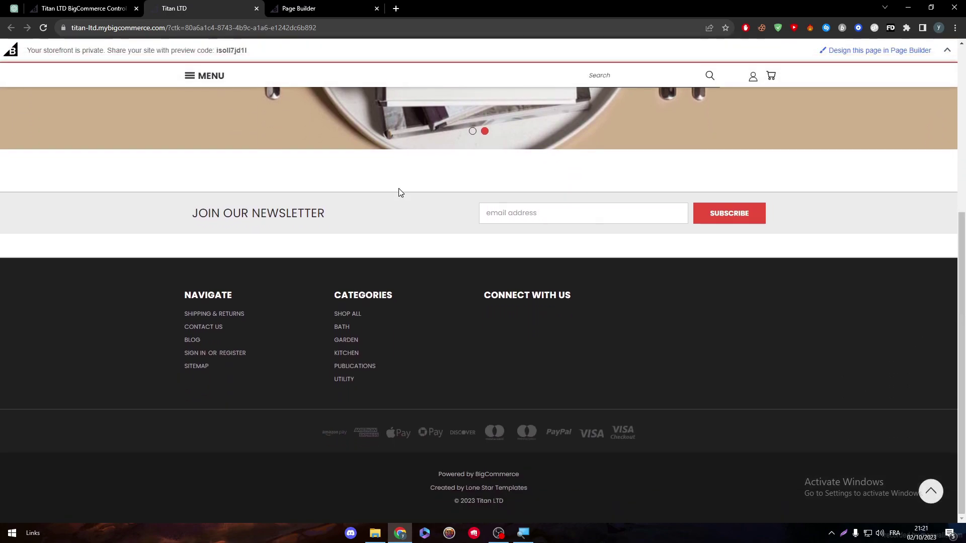
pyautogui.click(203, 78)
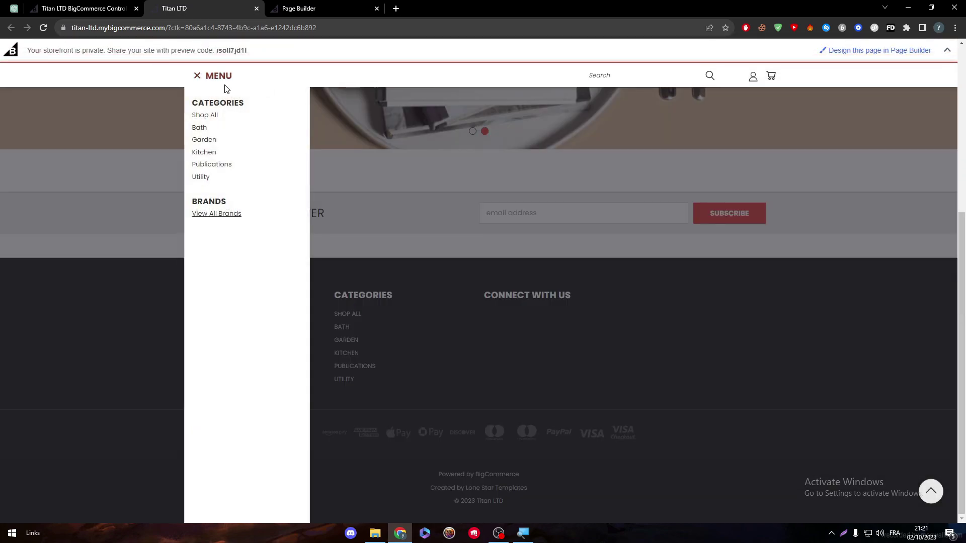
pyautogui.click(198, 78)
pyautogui.scroll(10, 590, 169)
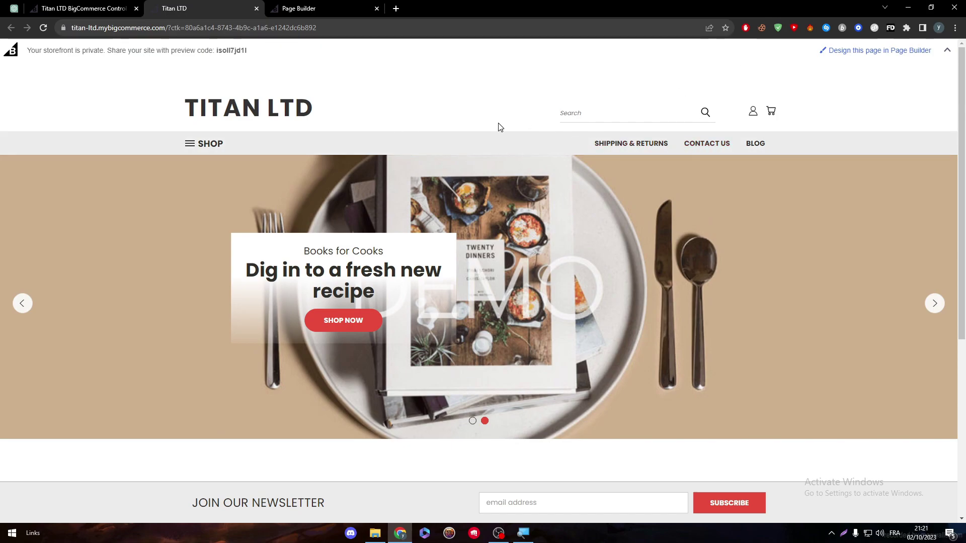
# Open the homepage in Page Builder and add a Text widget to the global region below the navigation bar
pyautogui.click(883, 51)
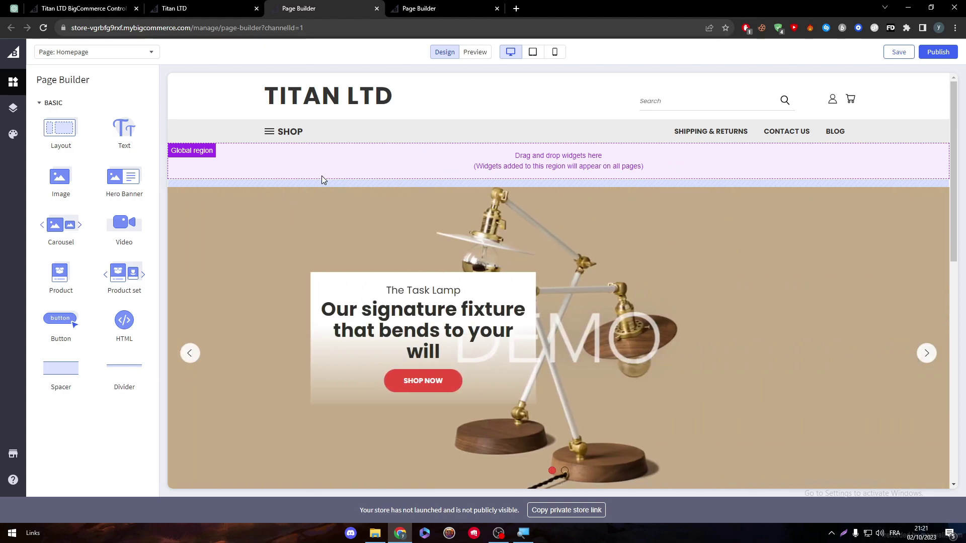
pyautogui.moveTo(129, 132); pyautogui.dragTo(543, 155)
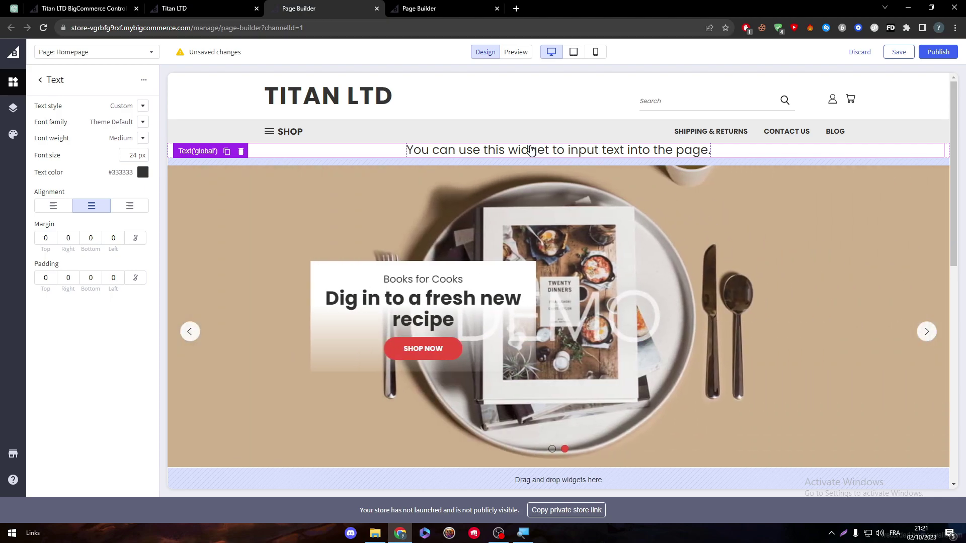
pyautogui.scroll(-1, 954, 126)
pyautogui.scroll(1, 724, 146)
# Delete the placeholder text of the Text widget in the global region and deselect the widget
pyautogui.tripleClick(707, 154)
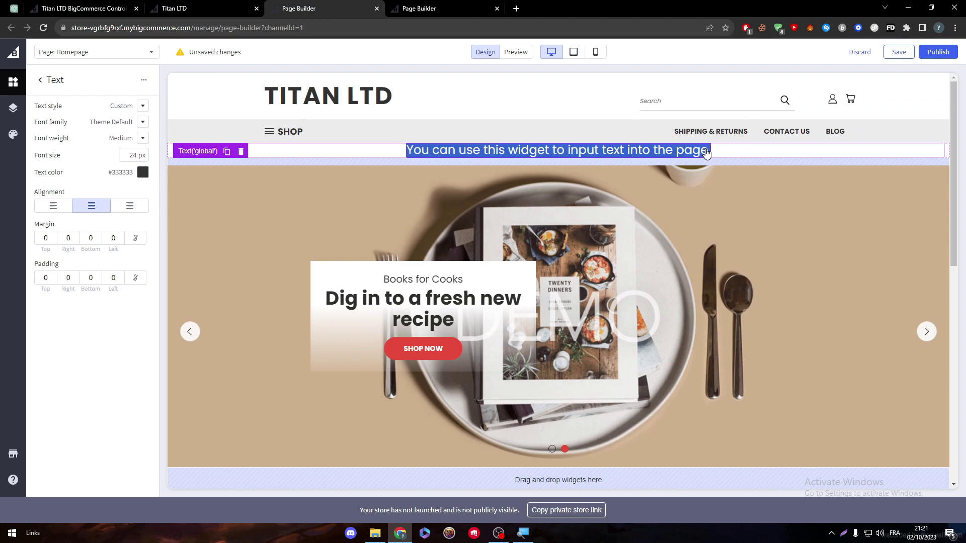
pyautogui.press('BackSpace')
pyautogui.click(339, 163)
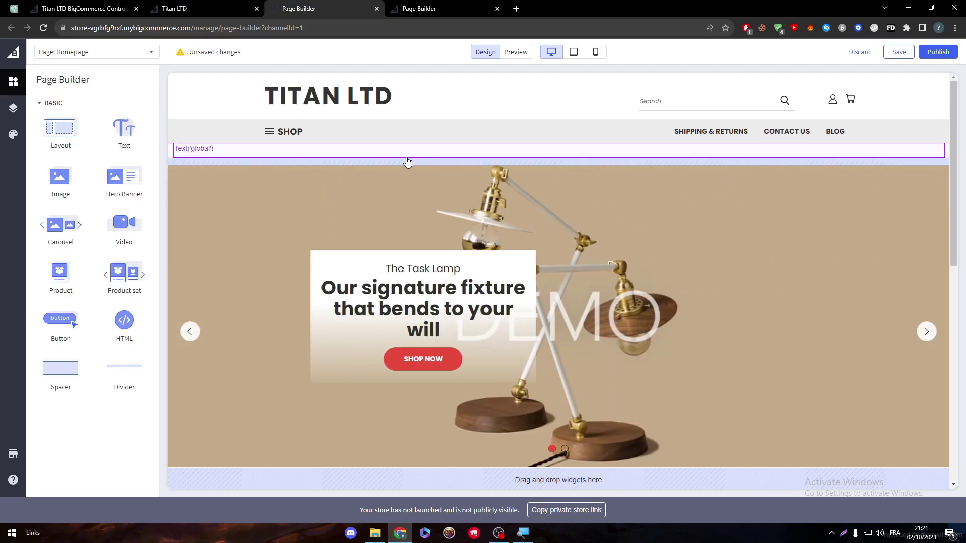
# Examine the widget drop regions between the homepage carousel and the footer
pyautogui.click(325, 159)
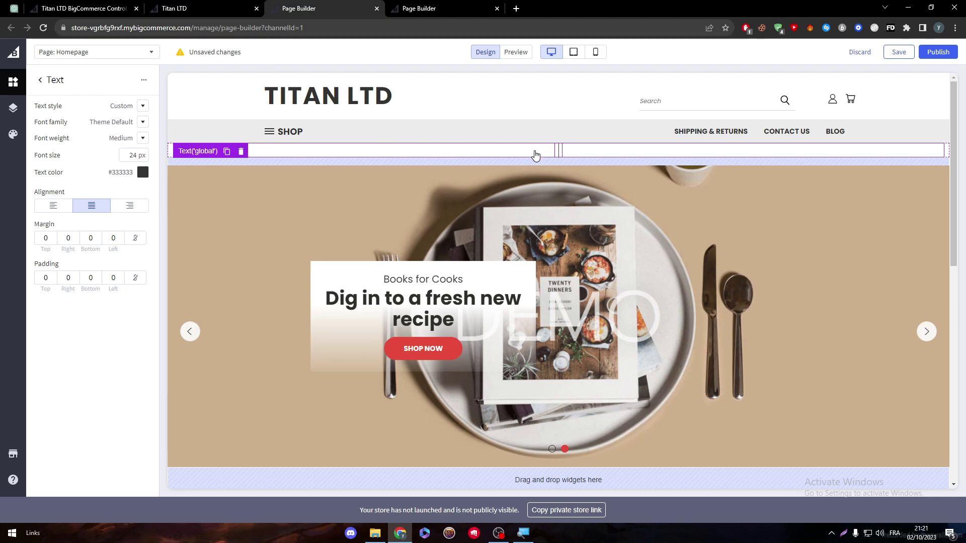
pyautogui.moveTo(954, 146); pyautogui.dragTo(958, 275)
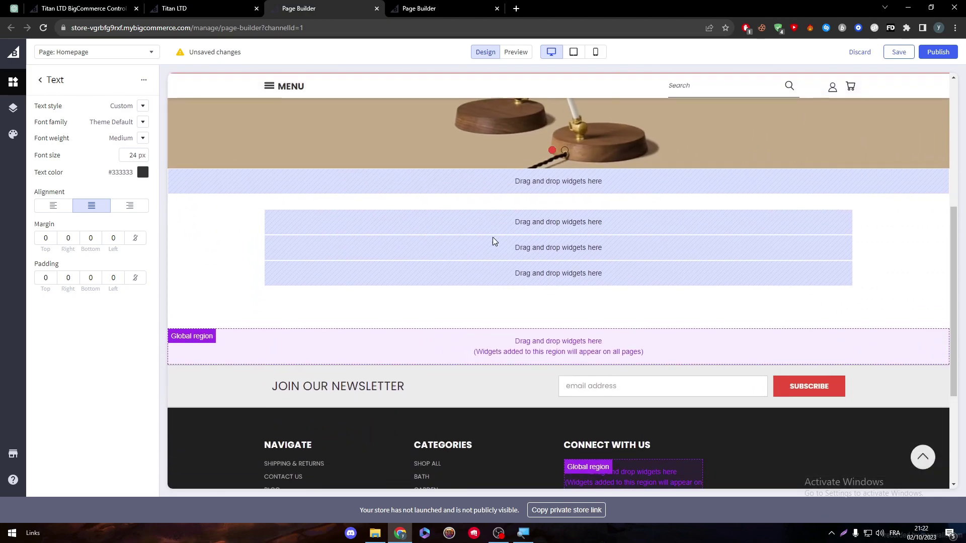
pyautogui.click(540, 201)
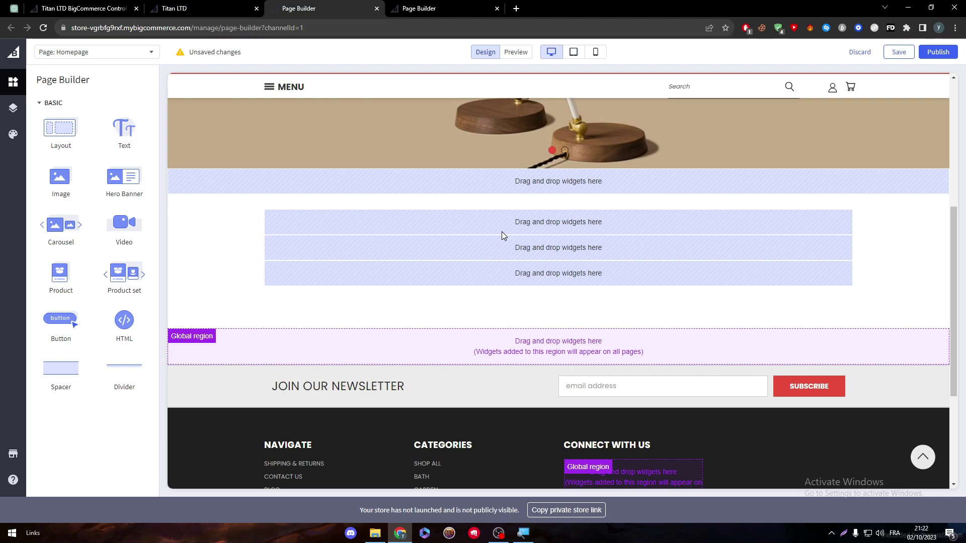